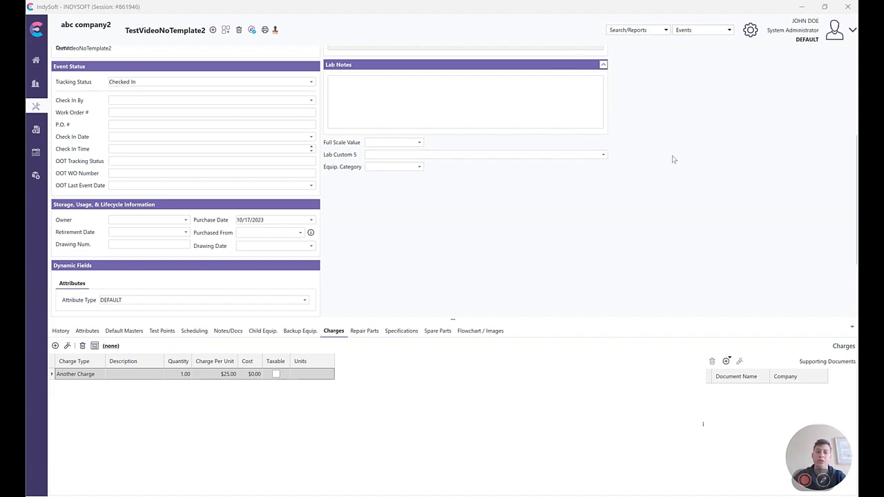
# Step: Link the BrandNew charge template to the TestVideoNoTemplate2 equipment record
pyautogui.scroll(3, 671, 159)
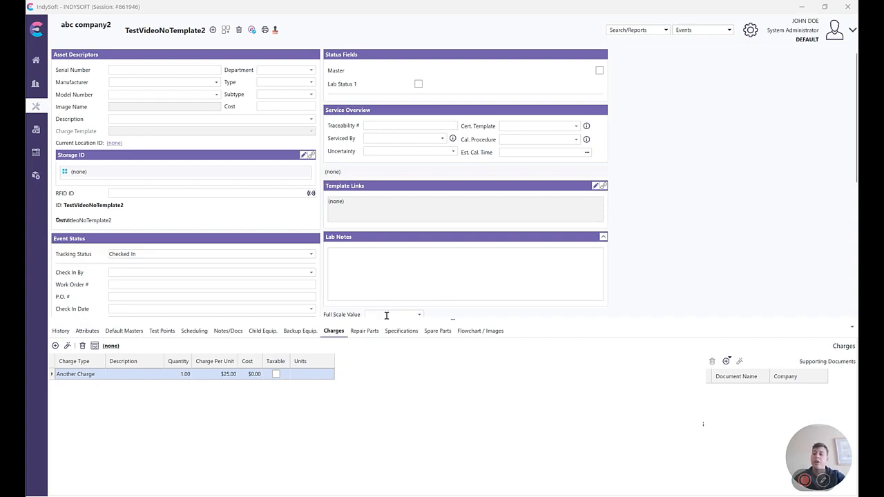
pyautogui.click(112, 346)
pyautogui.click(219, 369)
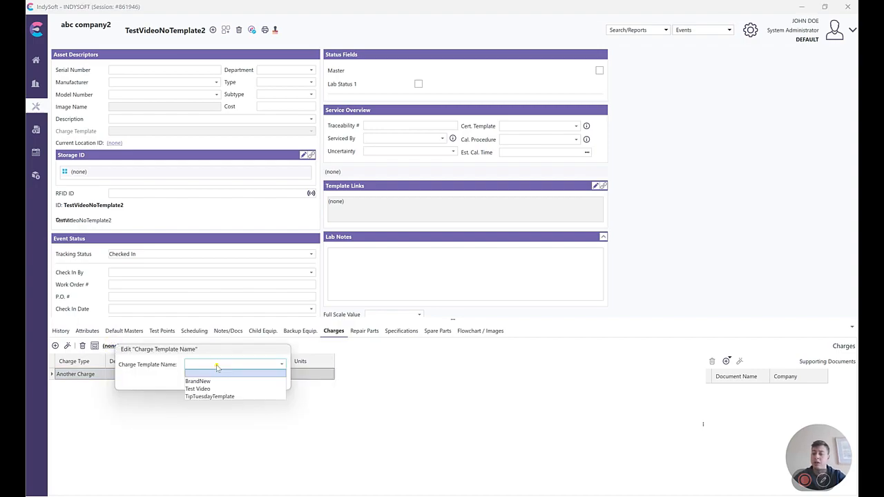
pyautogui.click(218, 380)
pyautogui.click(271, 380)
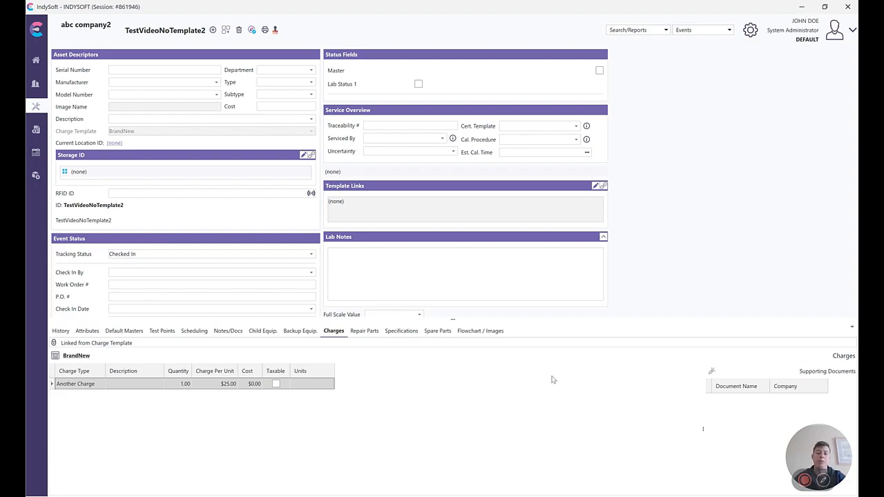
# Step: Open the Template Editor from administration, browse to TestChargeTemplates and open its charges
pyautogui.click(749, 35)
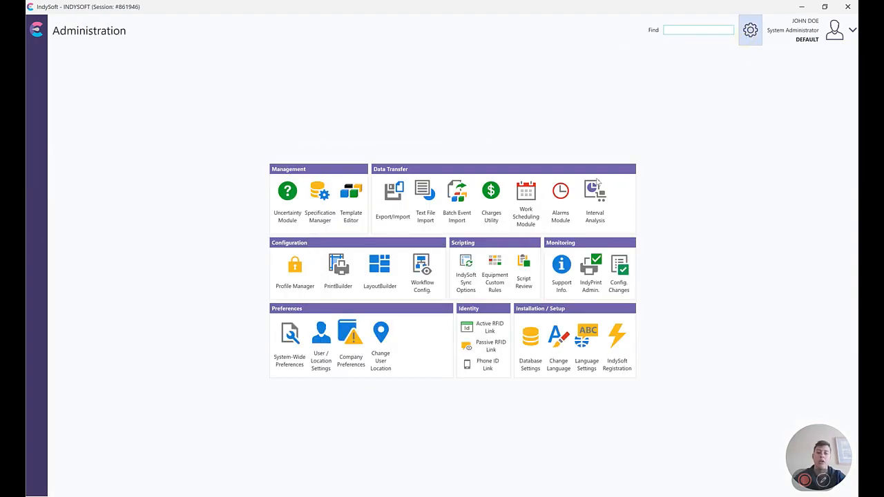
pyautogui.click(357, 202)
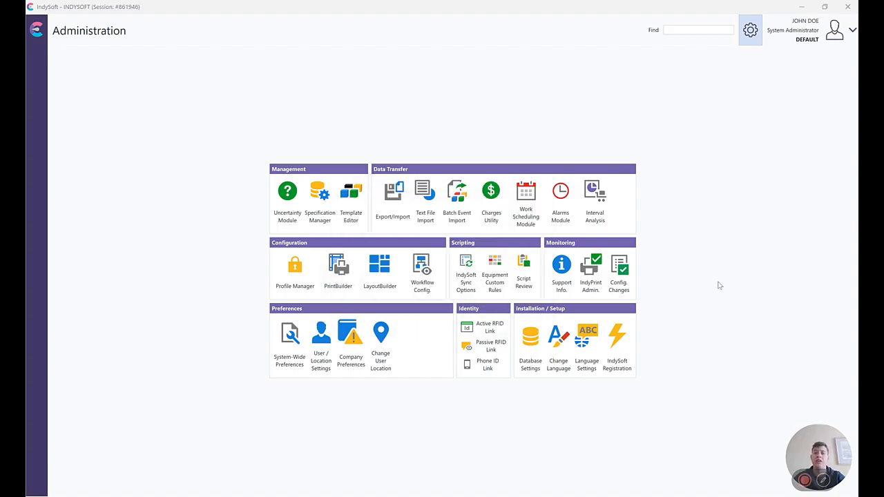
pyautogui.click(339, 124)
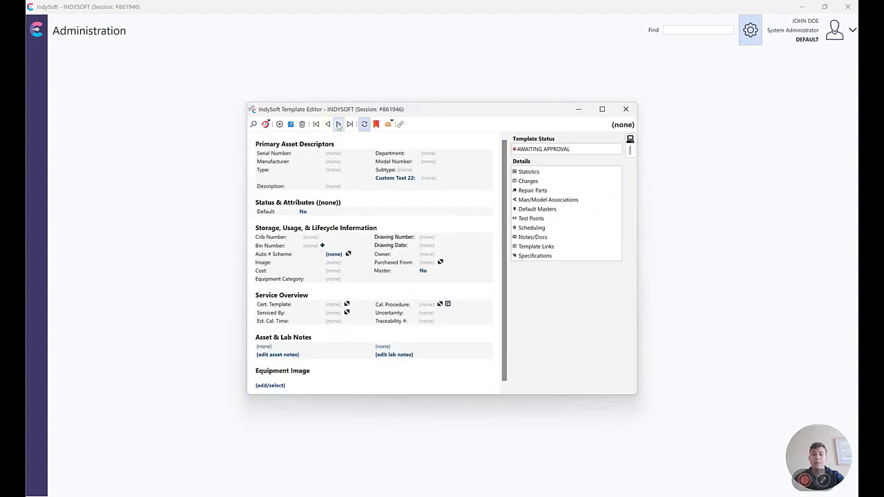
pyautogui.click(338, 124)
pyautogui.click(338, 124)
pyautogui.click(338, 125)
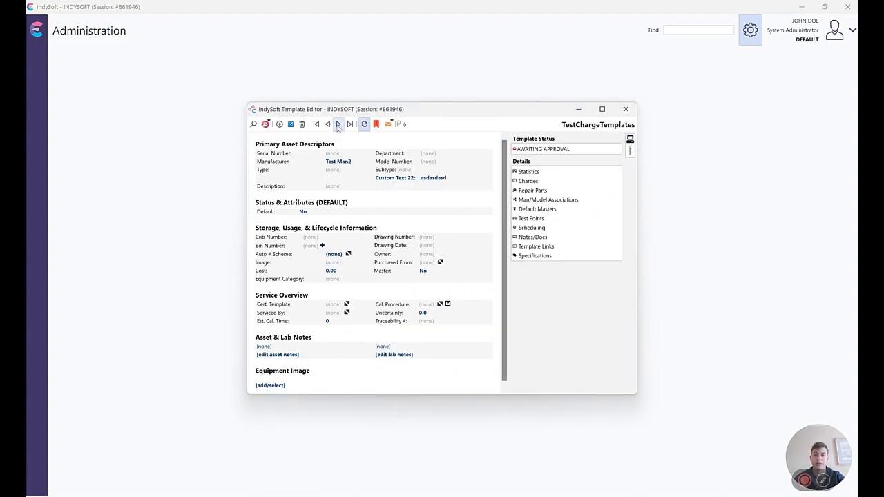
pyautogui.click(527, 182)
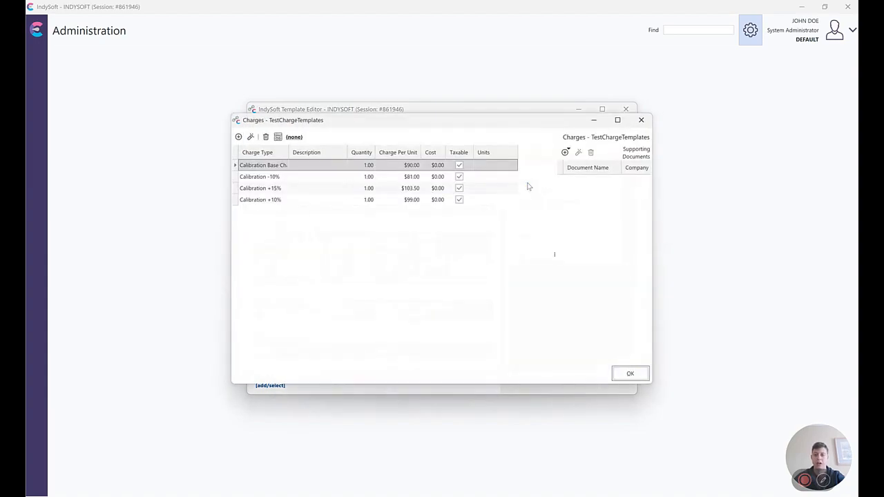
# Step: Delete the Calibration base charge and the Calibration -10% charge from TestChargeTemplates
pyautogui.click(293, 203)
pyautogui.click(265, 169)
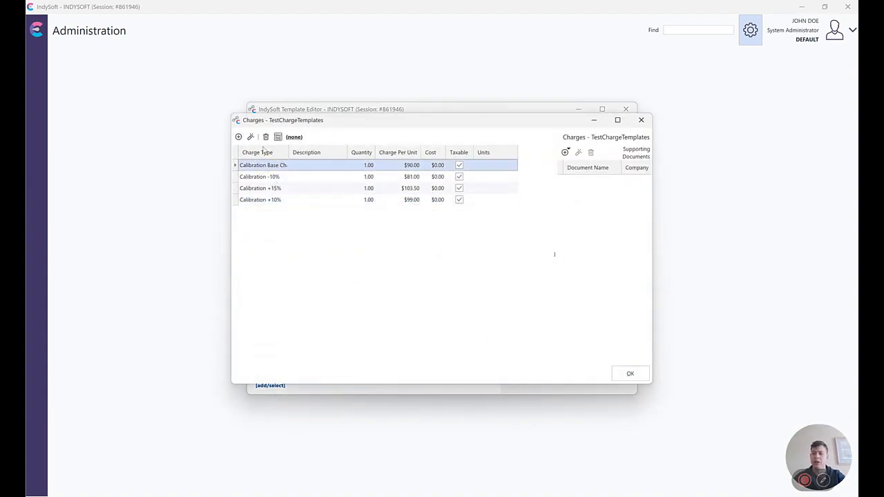
pyautogui.click(265, 137)
pyautogui.click(265, 137)
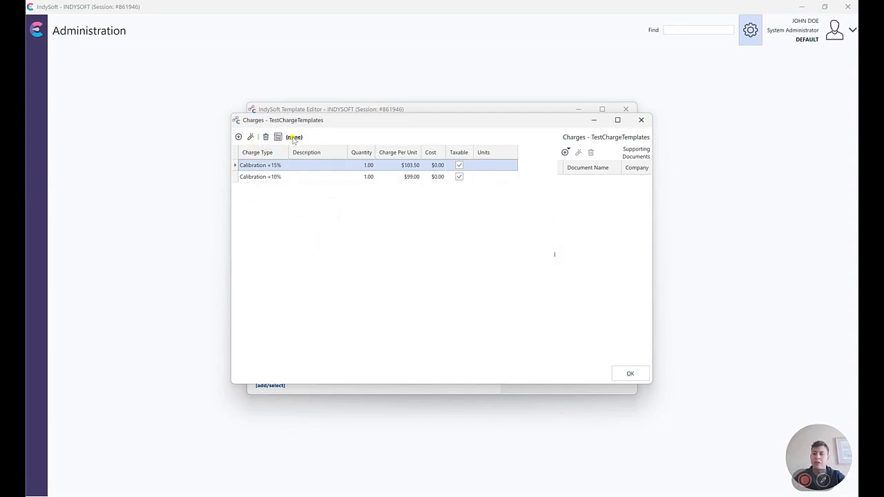
# Step: Check which charge templates can be linked to TestChargeTemplates, cancel without choosing one and close the charges and template windows
pyautogui.click(290, 137)
pyautogui.click(388, 162)
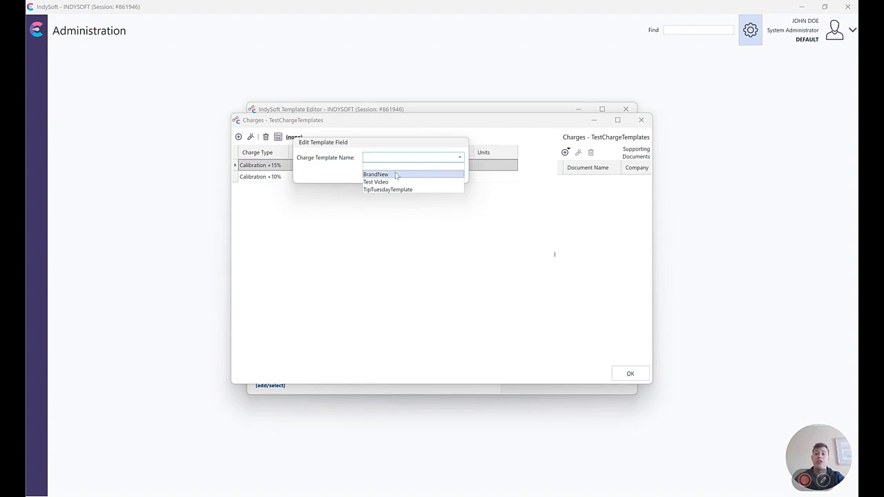
pyautogui.click(419, 154)
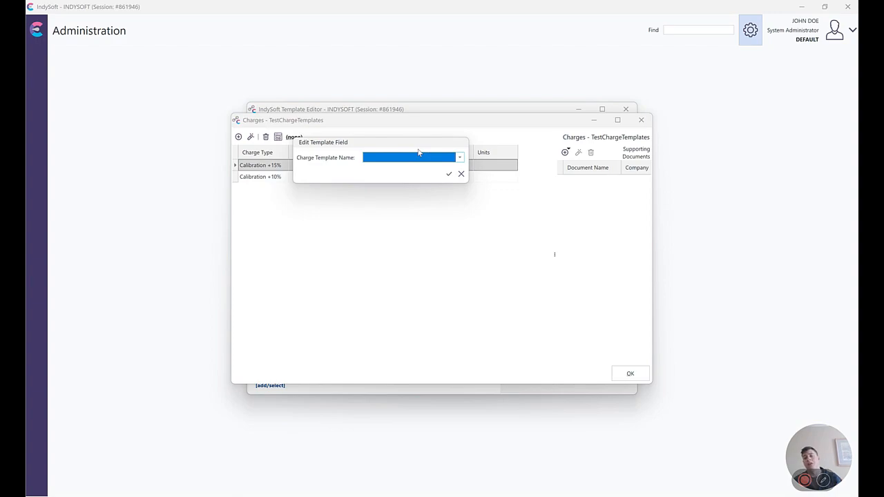
pyautogui.click(461, 173)
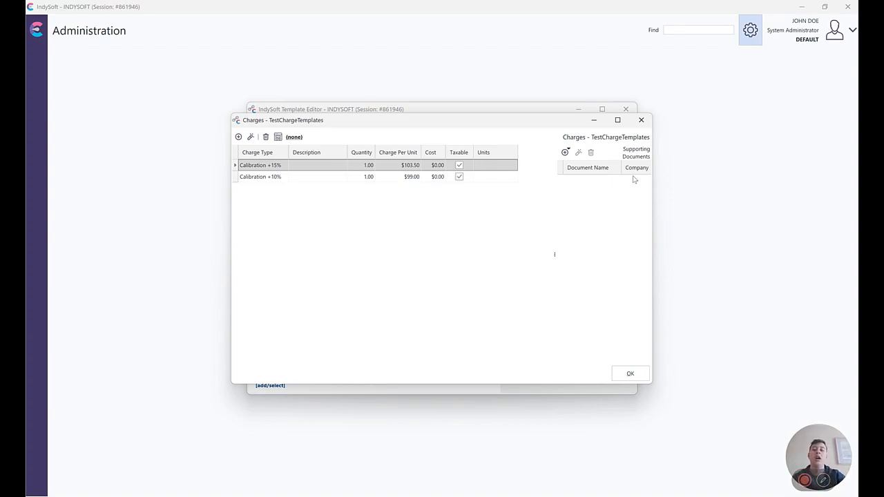
pyautogui.click(645, 123)
pyautogui.click(647, 126)
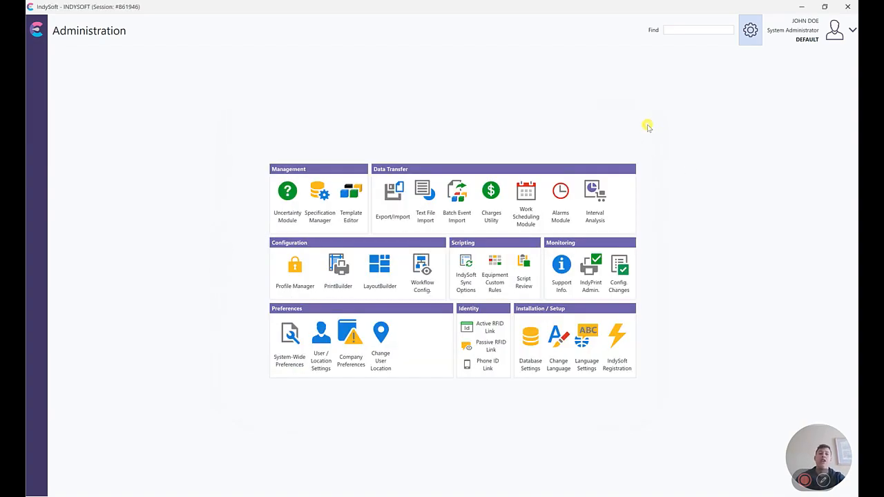
# Step: Return to the equipment record and clear its linked charge template name
pyautogui.click(749, 40)
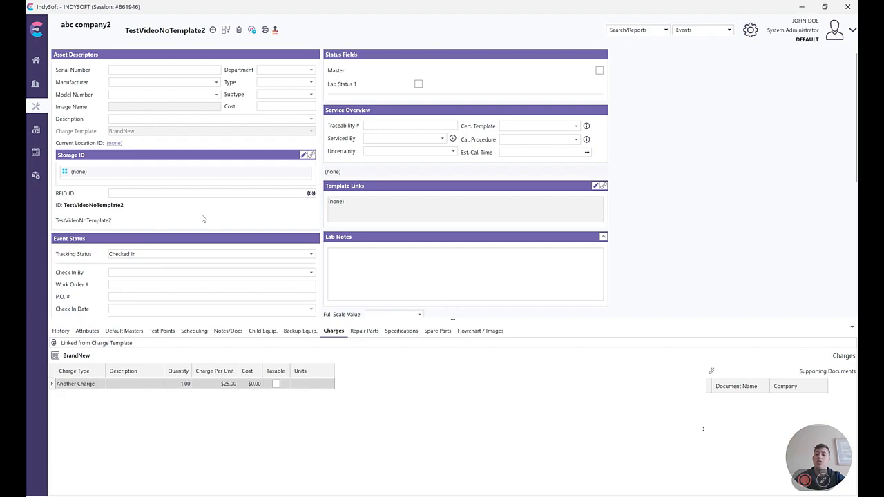
pyautogui.click(55, 356)
pyautogui.click(147, 377)
pyautogui.click(156, 389)
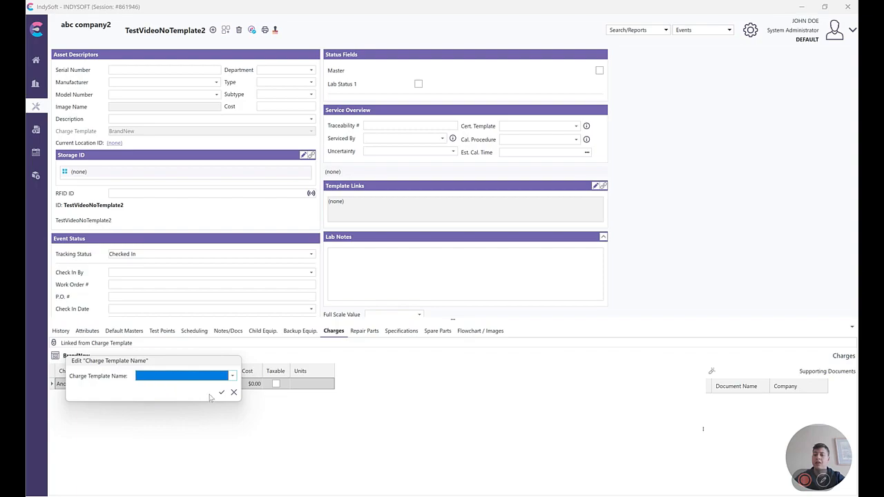
pyautogui.click(221, 392)
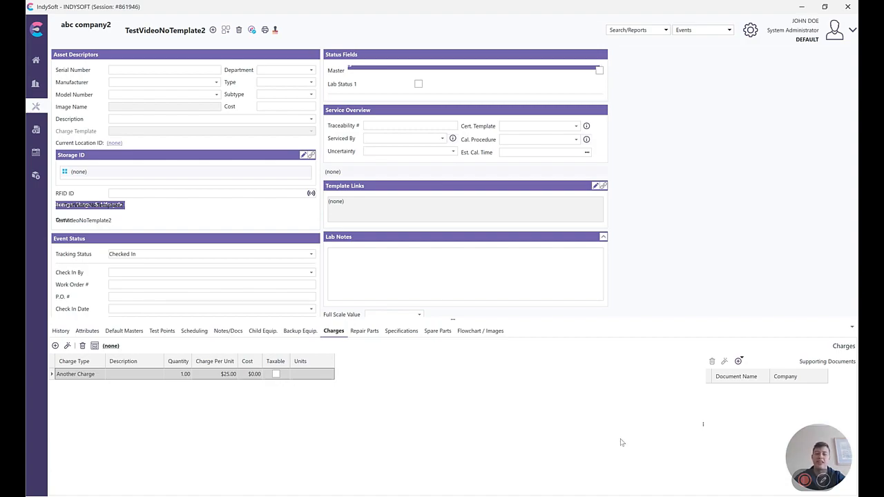
# Step: Open the Charges Utility from the administration area
pyautogui.click(757, 40)
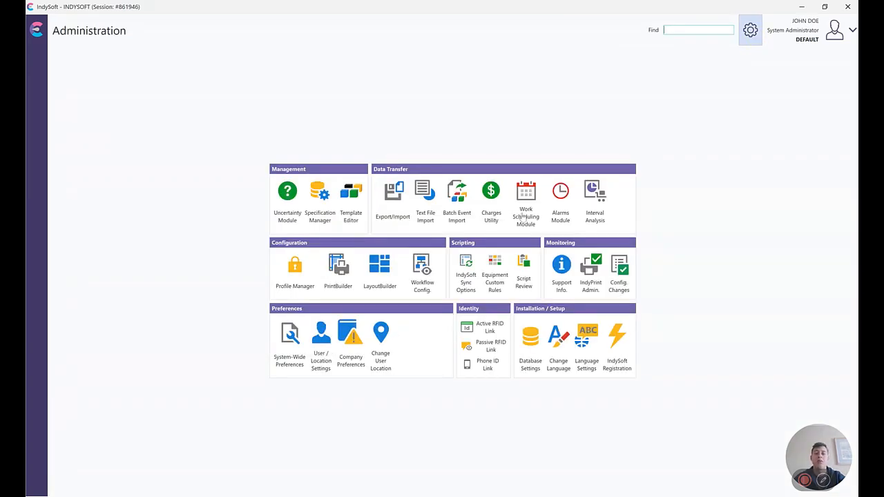
pyautogui.click(489, 195)
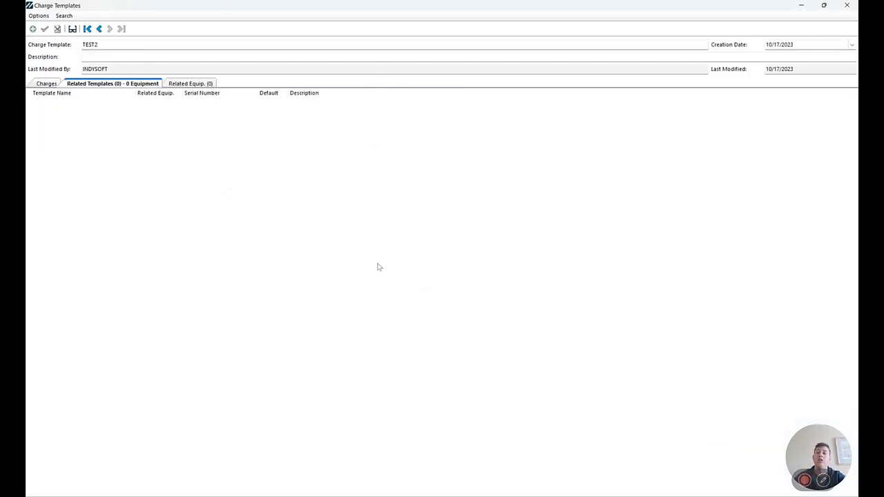
# Step: Switch to the older IndySoft client, close its Charge Templates window and reopen it from the TEST equipment's charges
pyautogui.click(310, 10)
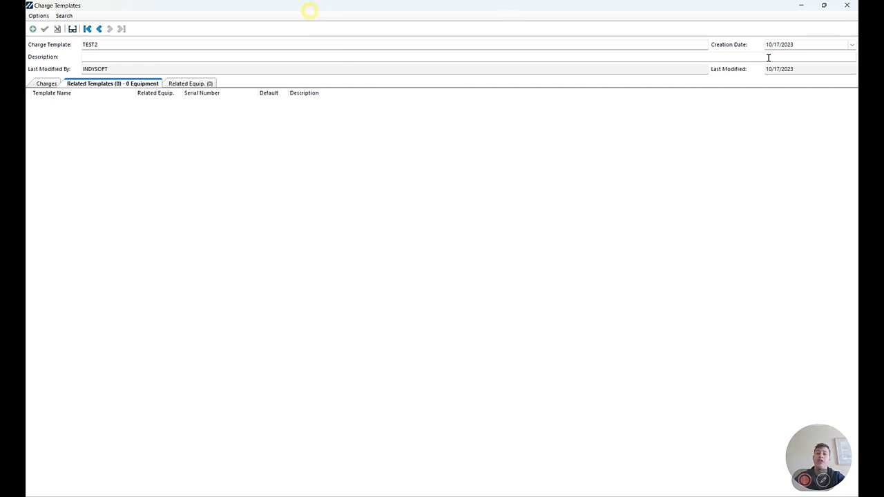
pyautogui.click(846, 7)
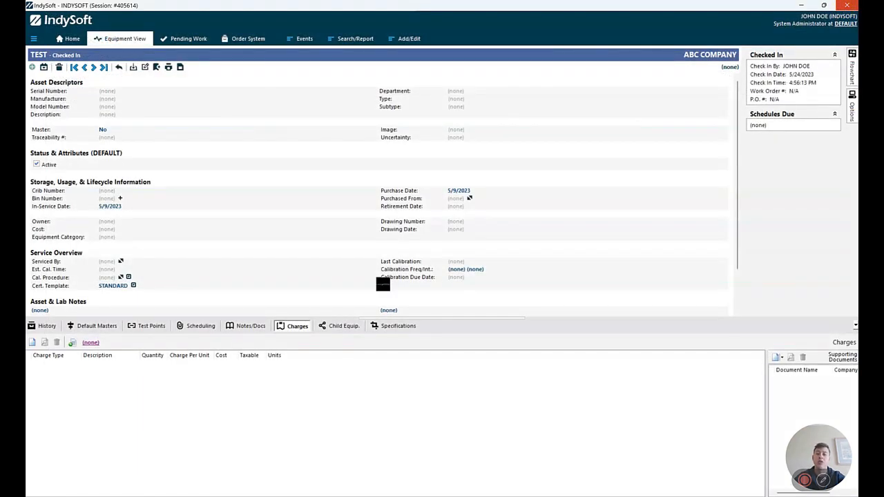
pyautogui.click(72, 343)
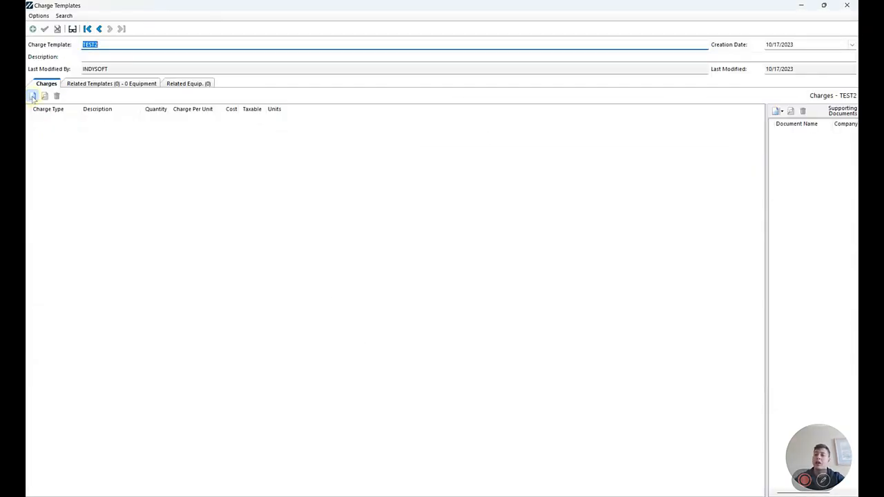
# Step: Add a charge of type TEST2 to the TEST2 charge template with a charge per unit of 25
pyautogui.click(32, 96)
pyautogui.click(499, 194)
pyautogui.write('25')
pyautogui.click(418, 363)
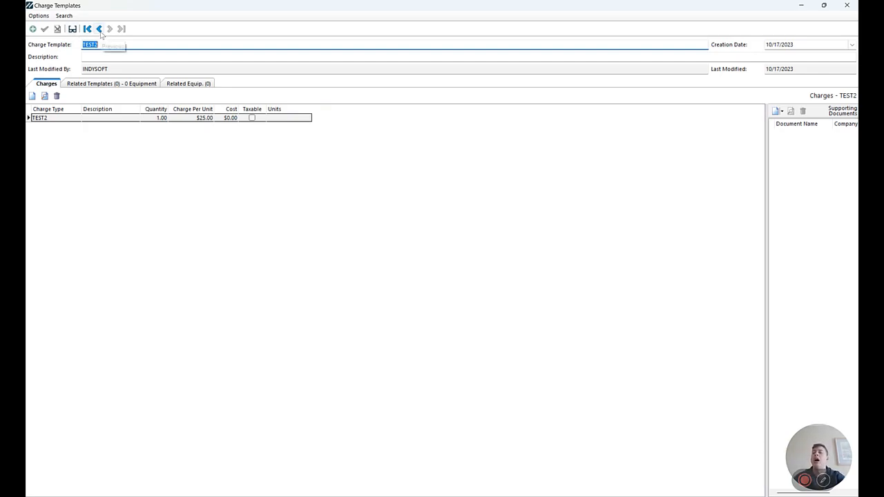
# Step: Browse between the TEST and TEST2 charge templates, then view the charge template search and cancel it
pyautogui.click(99, 29)
pyautogui.click(109, 29)
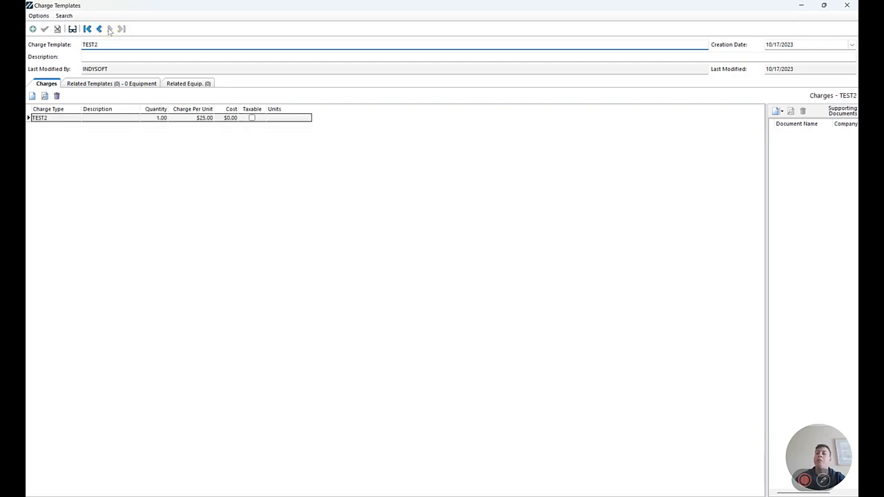
pyautogui.click(99, 29)
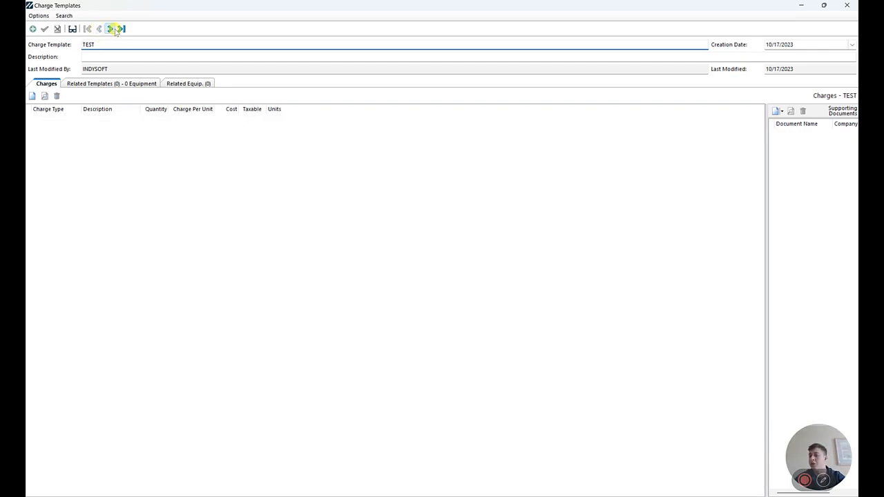
pyautogui.click(109, 29)
pyautogui.click(73, 30)
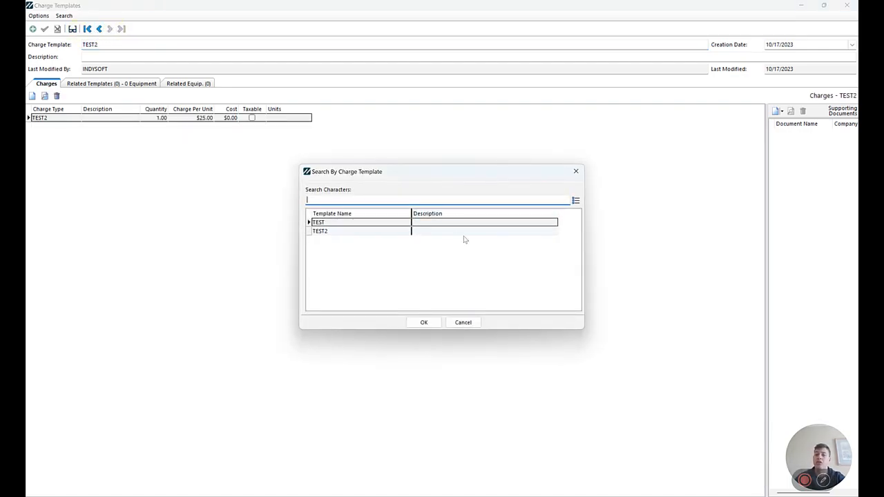
pyautogui.click(463, 323)
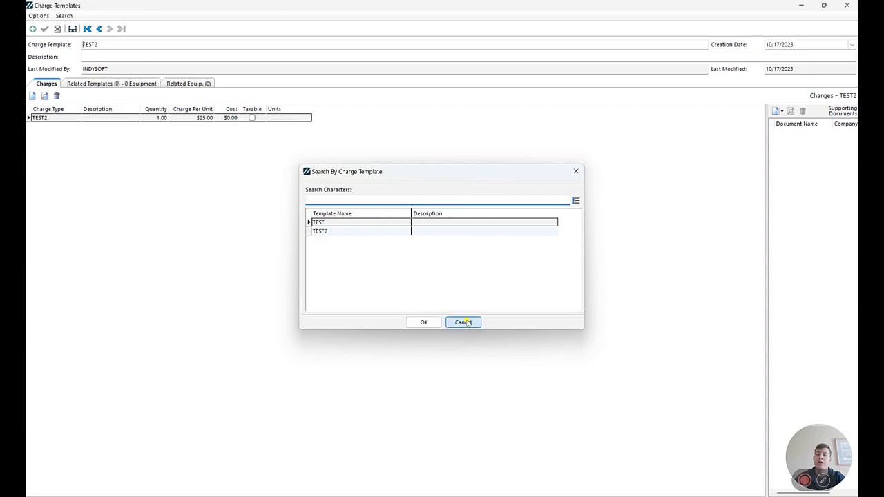
# Step: Start a new charge template and enter the text HELLO WORLD
pyautogui.click(33, 29)
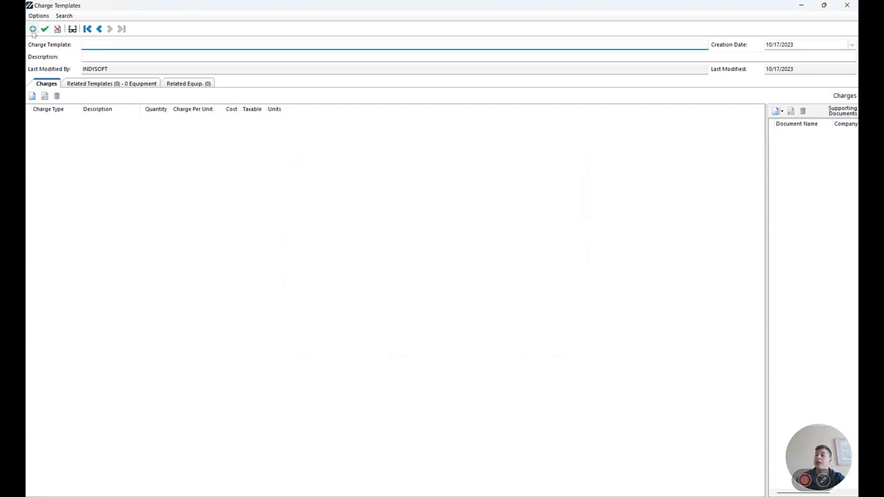
pyautogui.write('HELLO WORLD')
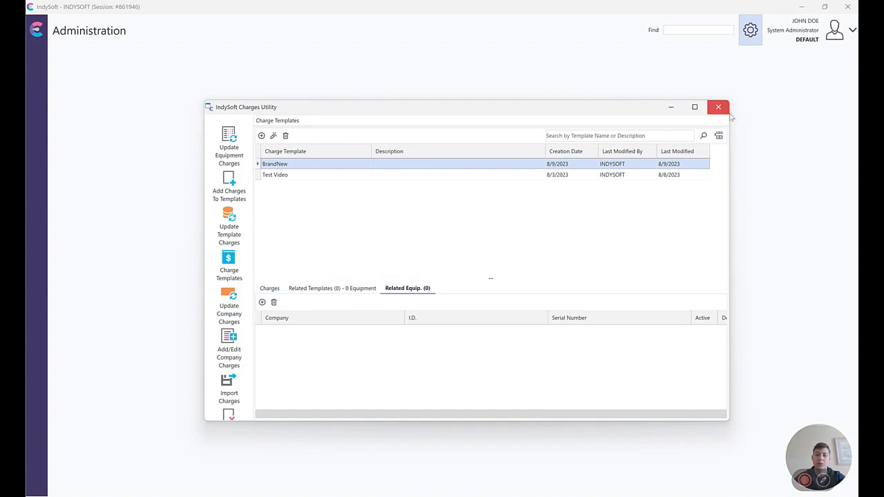
# Step: Switch to the Charges Utility, refresh the charge template list and show the charges of TipTuesdayTemplate
pyautogui.click(703, 136)
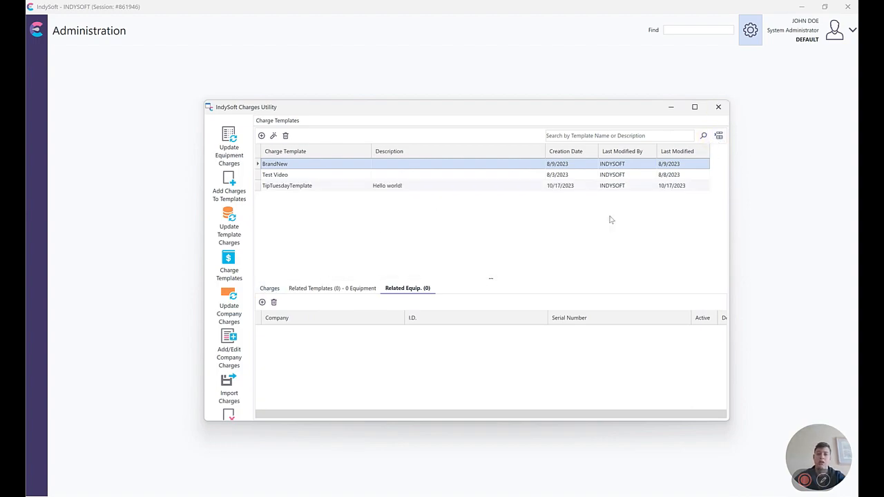
pyautogui.click(536, 185)
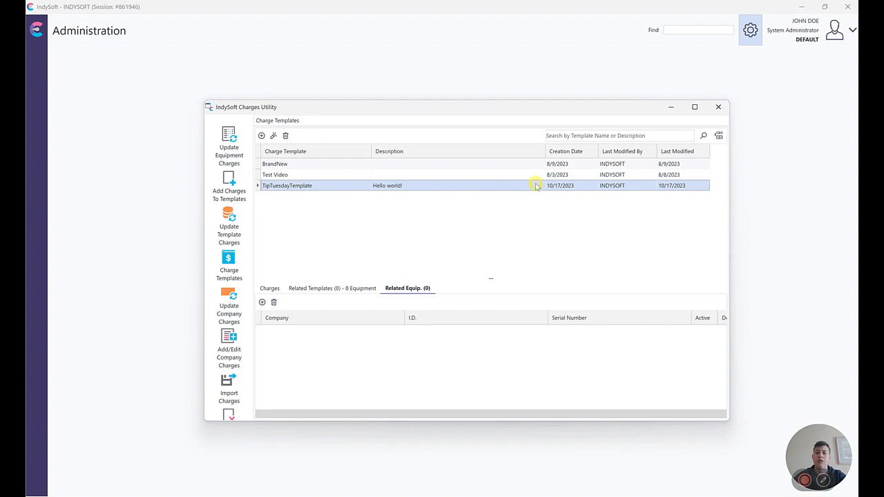
pyautogui.click(269, 288)
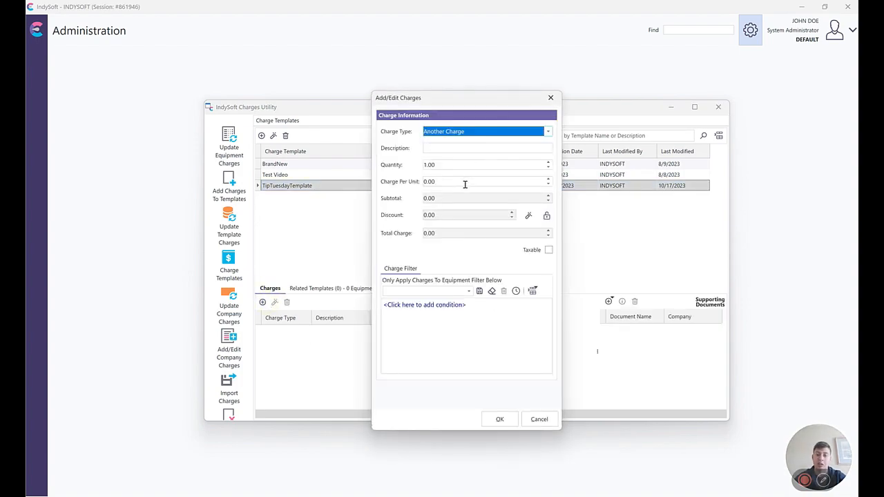
# Step: Add a charge of type Another Charge to TipTuesdayTemplate with a charge per unit of 25.00
pyautogui.click(464, 183)
pyautogui.write('25')
pyautogui.press('Tab')
pyautogui.press('Tab')
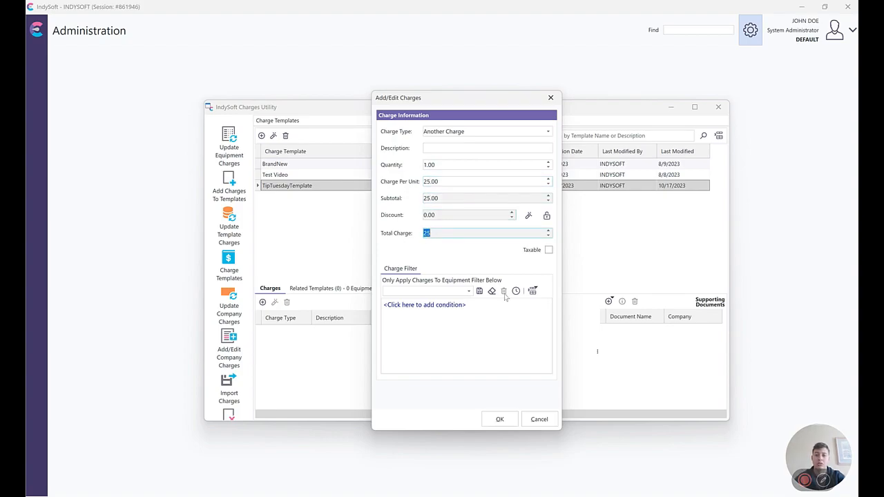
pyautogui.click(492, 421)
# Step: Start a second charge for TipTuesdayTemplate with charge type CALIBRATION and a charge per unit of 150.00
pyautogui.click(262, 302)
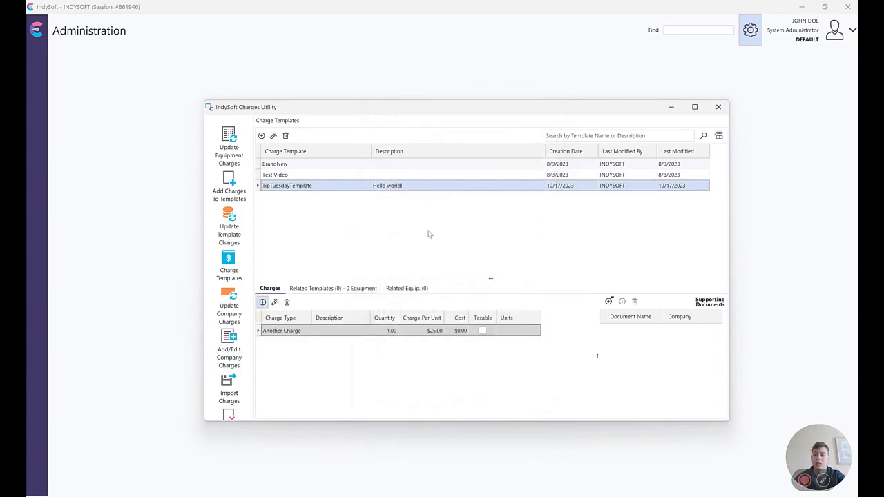
pyautogui.click(456, 132)
pyautogui.press('c')
pyautogui.press('Return')
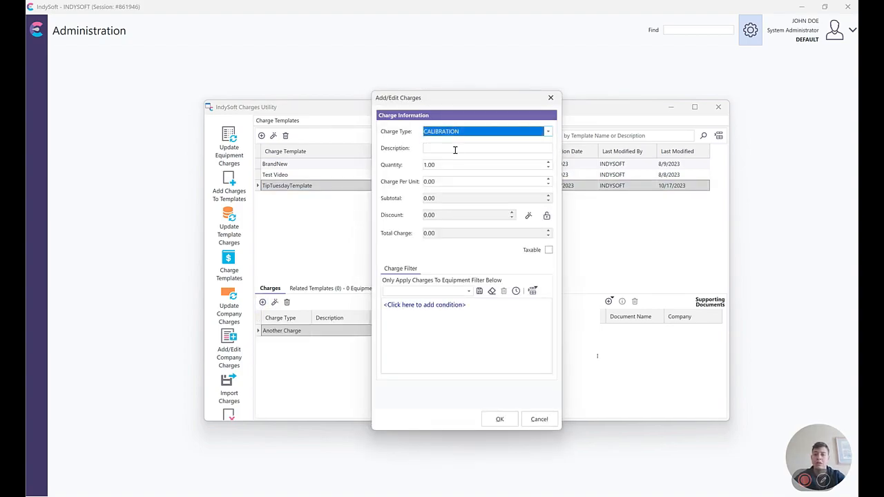
pyautogui.click(447, 183)
pyautogui.write('150')
pyautogui.press('Tab')
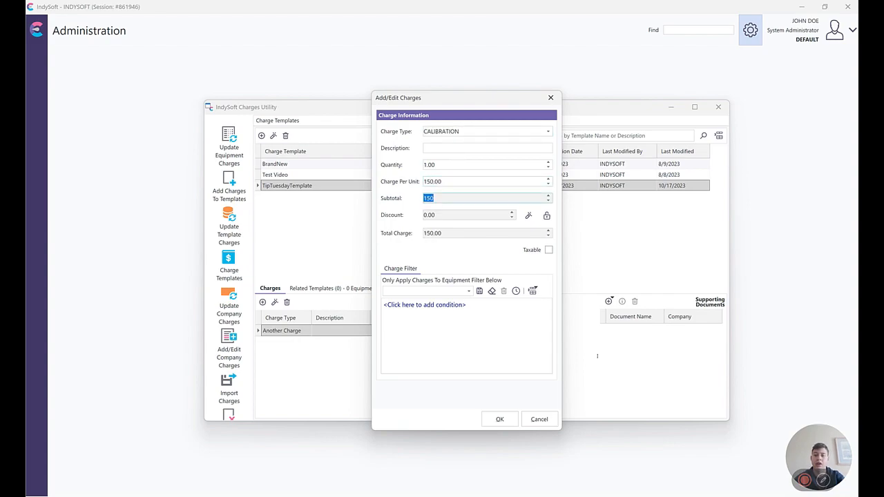
# Step: Give the CALIBRATION charge a 10 percent discount and save the charge to the template
pyautogui.click(528, 216)
pyautogui.click(535, 250)
pyautogui.click(512, 272)
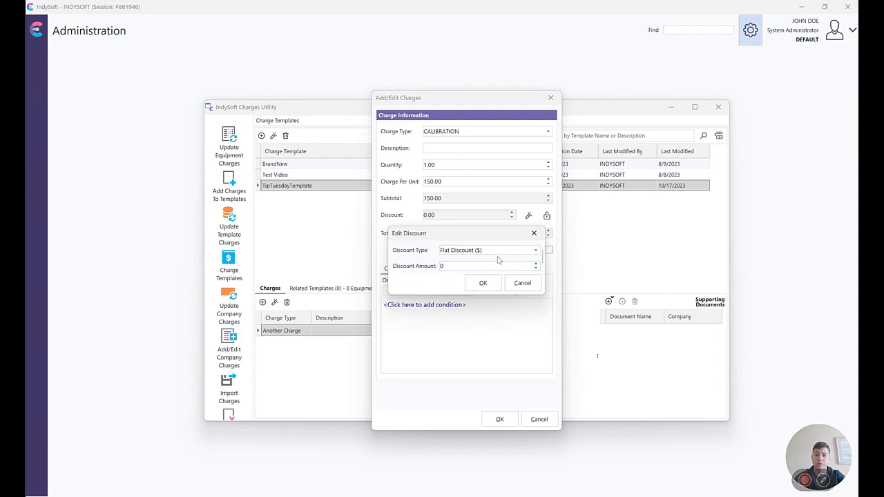
pyautogui.click(493, 254)
pyautogui.click(481, 266)
pyautogui.press('BackSpace')
pyautogui.write('10')
pyautogui.click(483, 283)
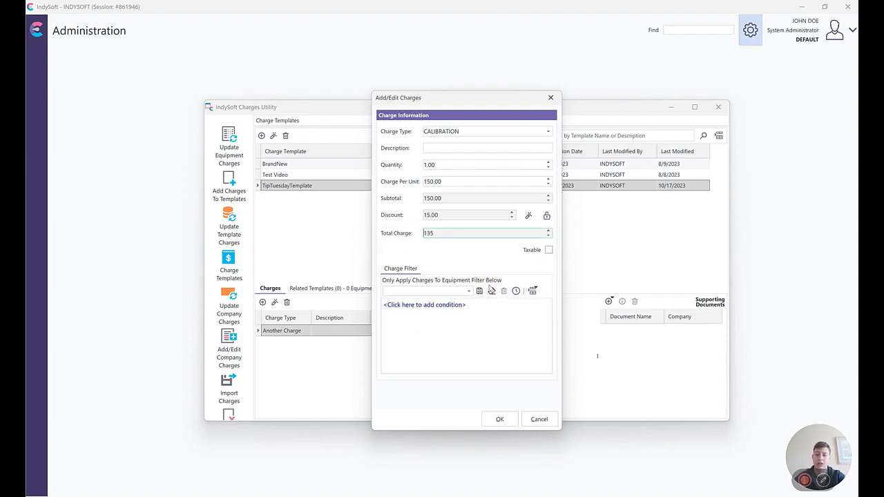
pyautogui.click(500, 419)
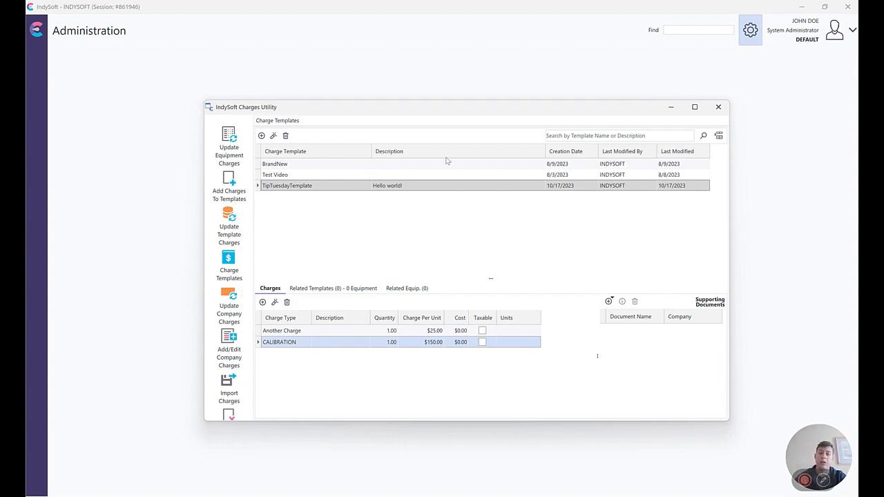
# Step: Search the charge templates for testvideo, and repeat the search with Test
pyautogui.click(598, 139)
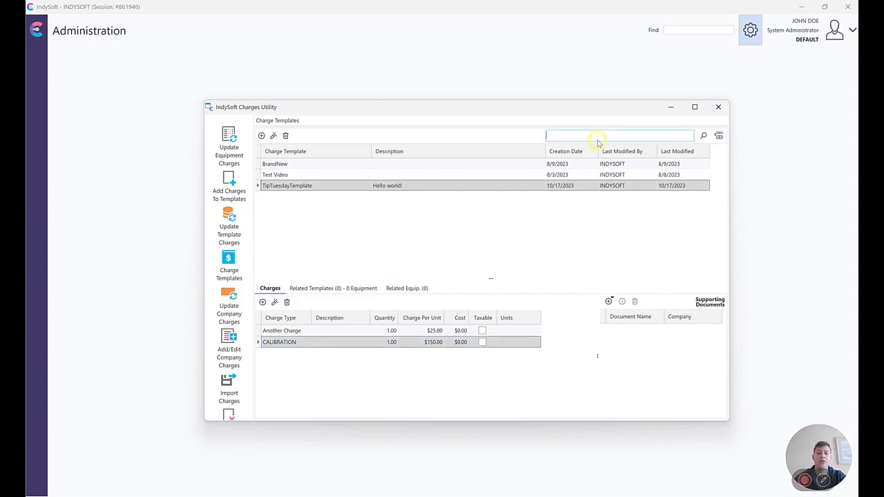
pyautogui.write('testvideo')
pyautogui.press('Return')
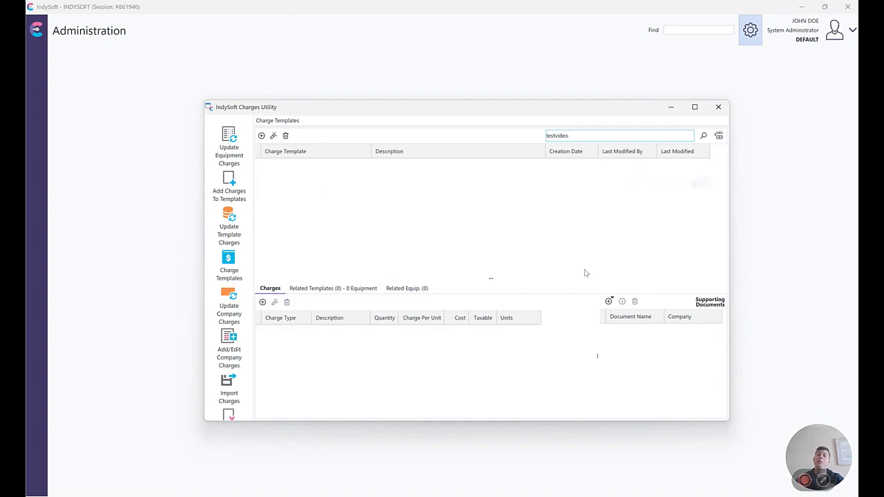
pyautogui.press('BackSpace')
pyautogui.write('ide')
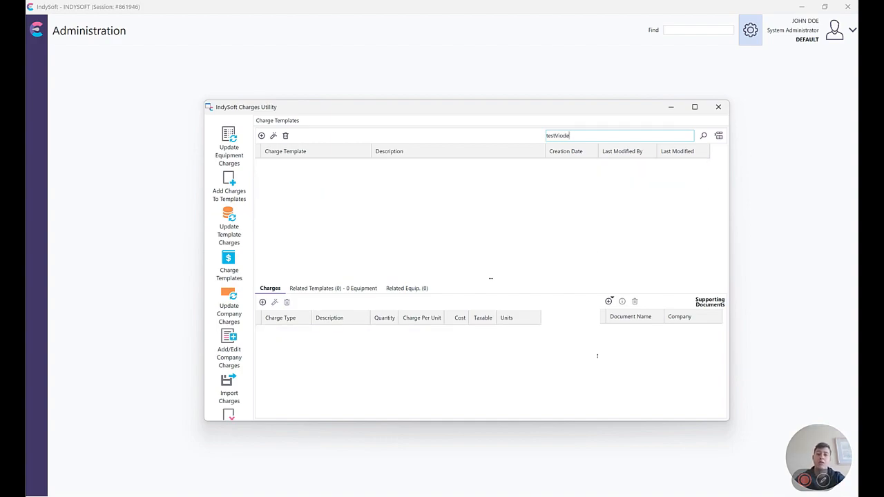
pyautogui.press('BackSpace')
pyautogui.press('BackSpace')
pyautogui.press('BackSpace')
pyautogui.press('BackSpace')
pyautogui.press('BackSpace')
pyautogui.write('Test')
pyautogui.press('Return')
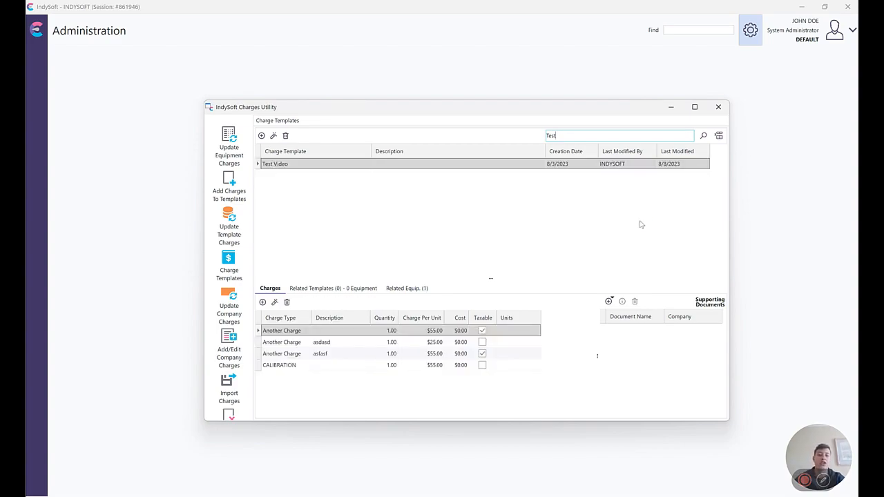
# Step: List all charge templates again and compare the charges of BrandNew, Test Video and TipTuesdayTemplate
pyautogui.click(718, 135)
pyautogui.click(556, 255)
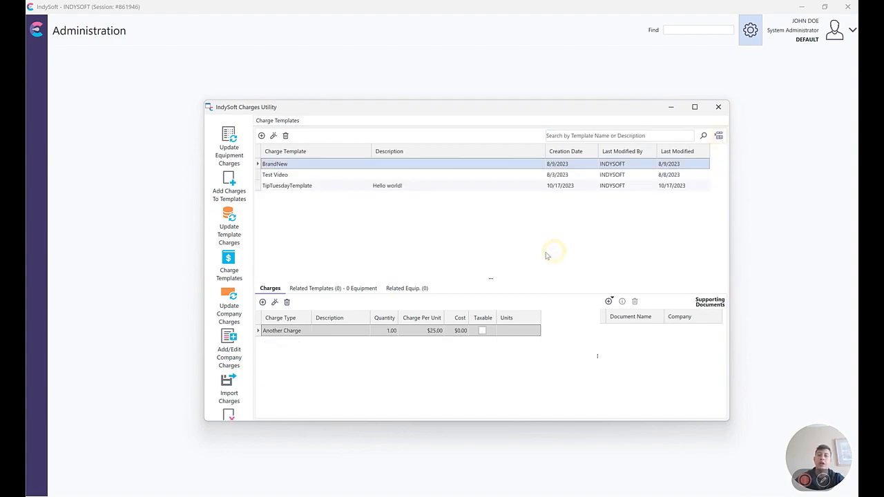
pyautogui.click(339, 174)
pyautogui.click(365, 185)
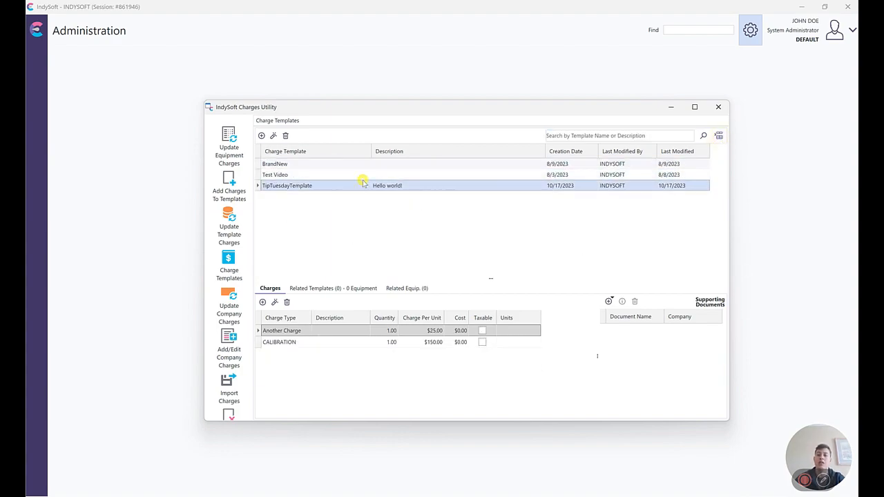
pyautogui.click(346, 175)
pyautogui.click(317, 167)
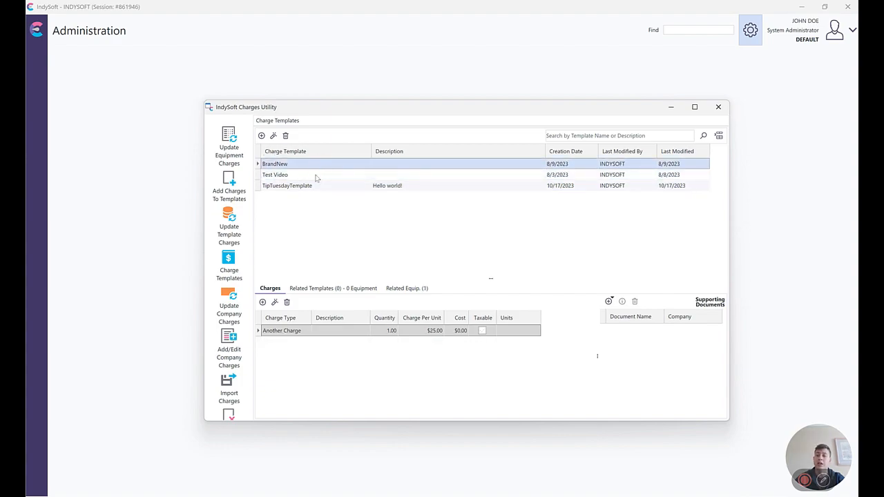
pyautogui.click(316, 177)
pyautogui.click(321, 185)
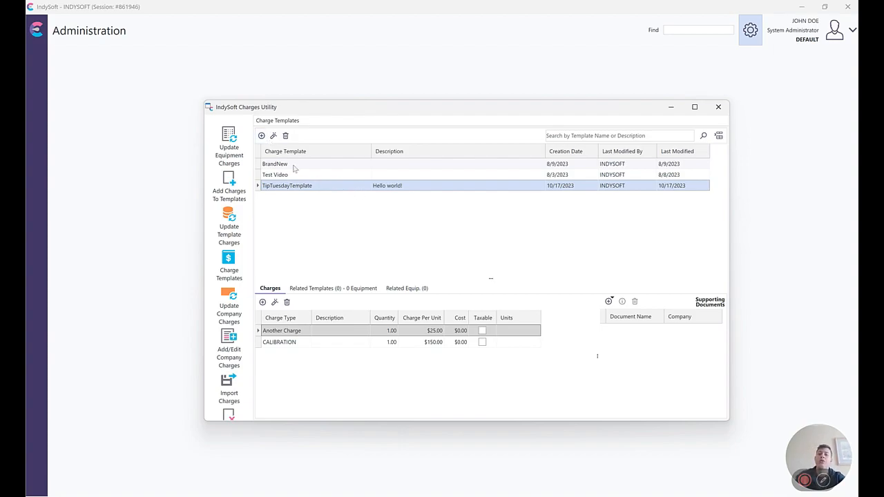
# Step: Create a charge template named Dummy with the description "Not gonna use", refresh the full list and select TipTuesdayTemplate
pyautogui.click(262, 136)
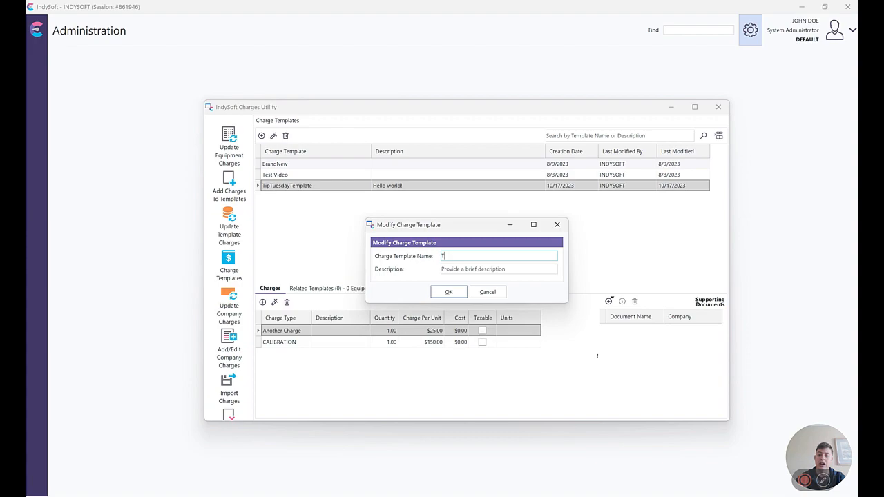
pyautogui.press('Tab')
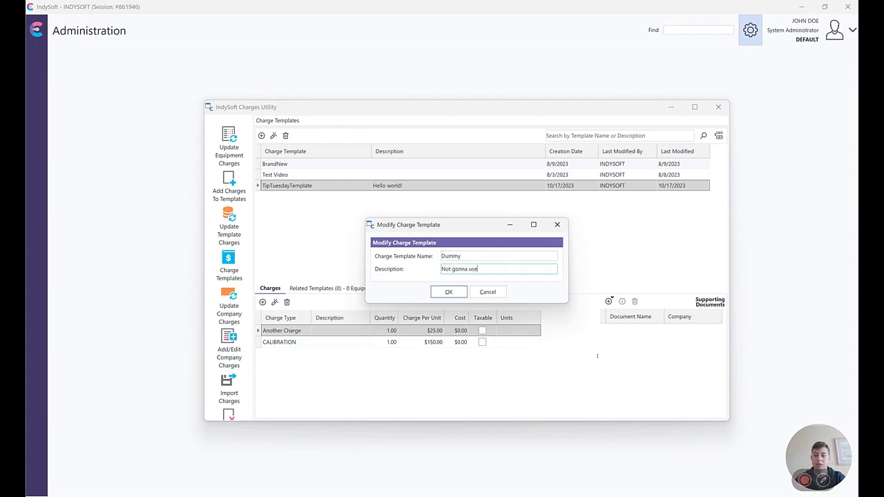
pyautogui.press('Return')
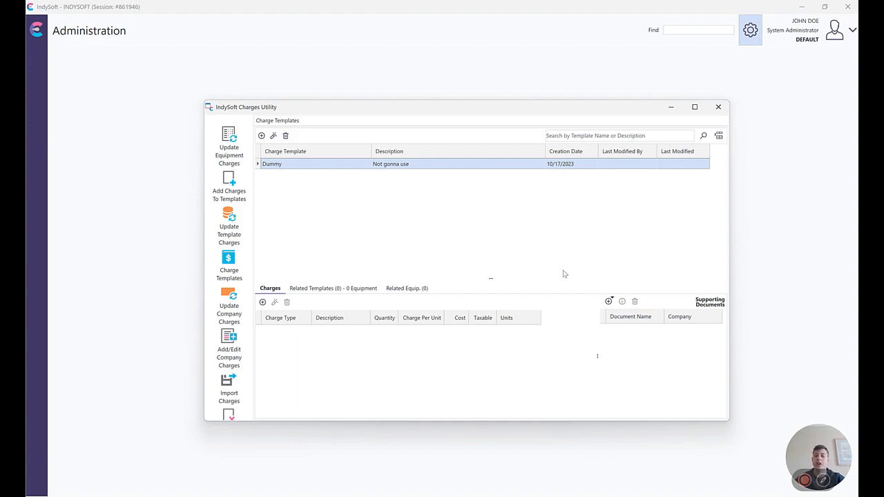
pyautogui.click(718, 135)
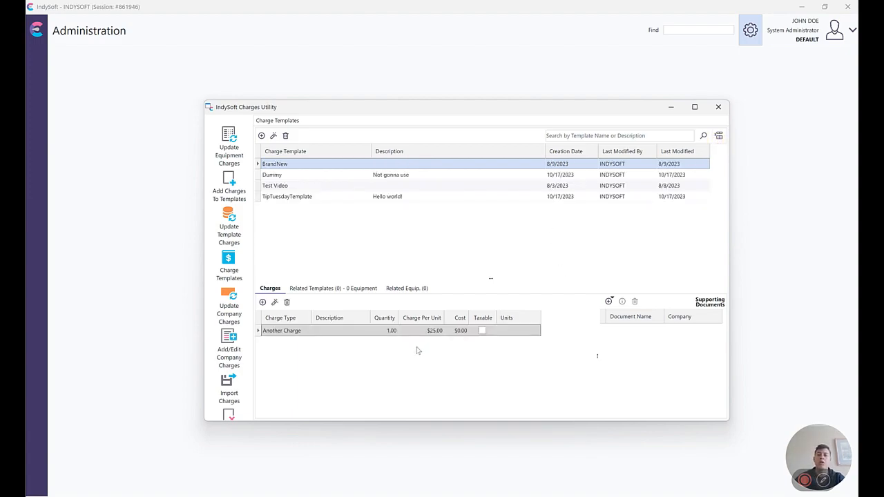
pyautogui.click(345, 200)
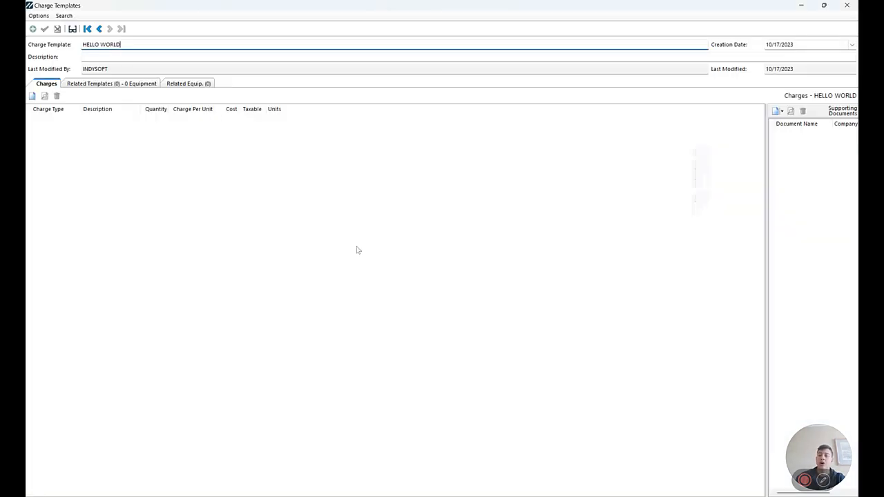
# Step: View the related templates and related equipment of HELLO WORLD in the separate Charge Templates window
pyautogui.click(97, 84)
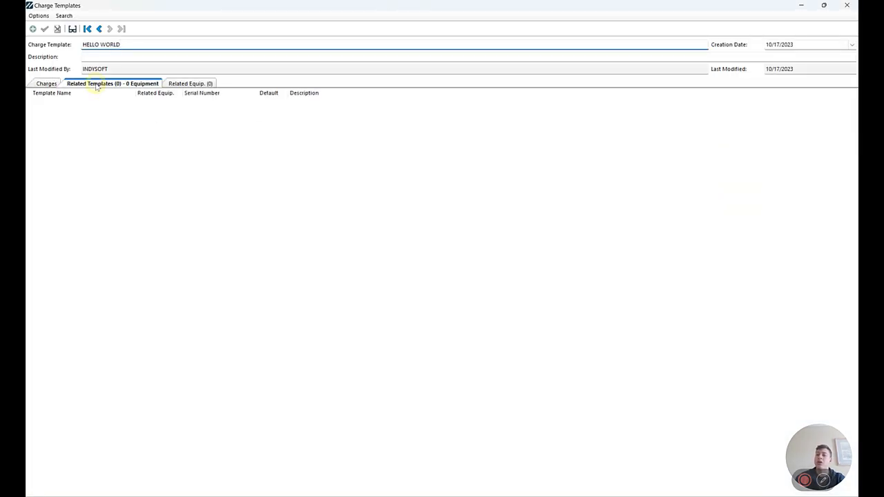
pyautogui.click(184, 84)
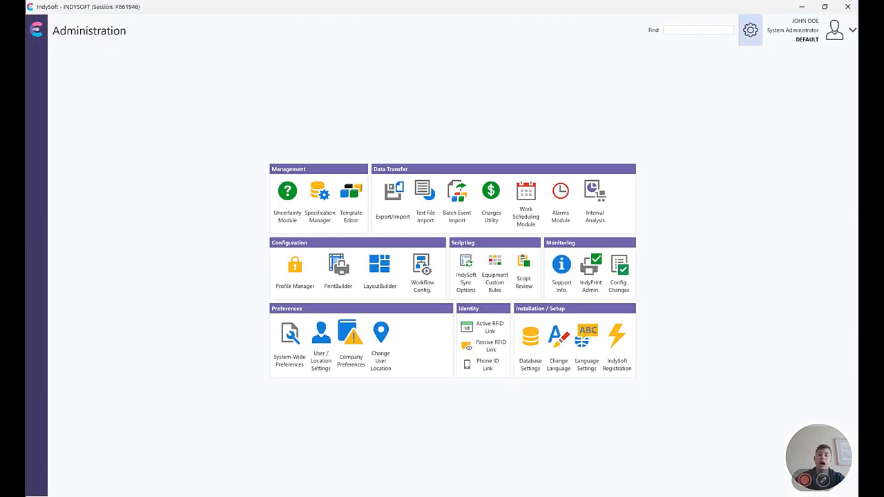
pyautogui.rightClick(615, 495)
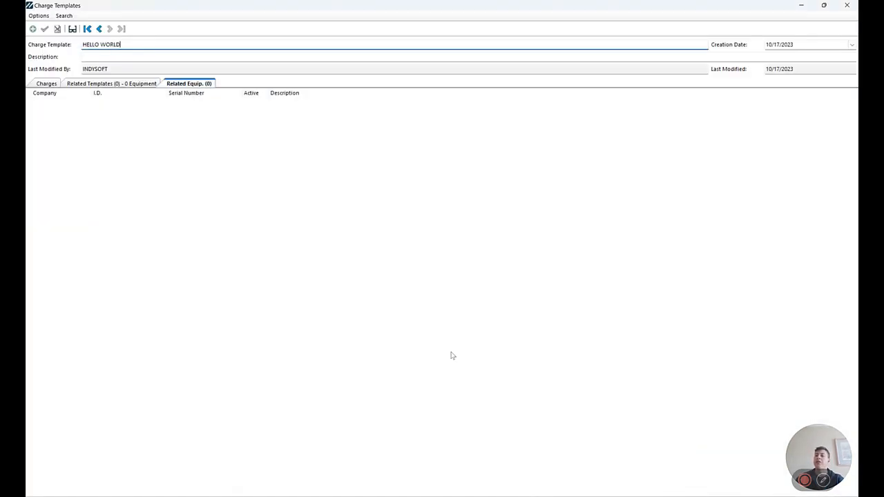
pyautogui.click(87, 85)
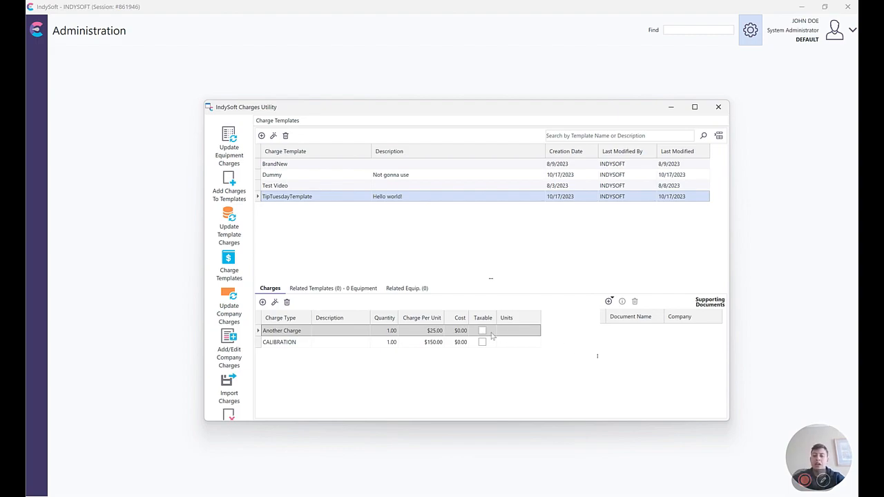
# Step: Show the related templates and related equipment of TipTuesdayTemplate in the Charges Utility
pyautogui.click(310, 292)
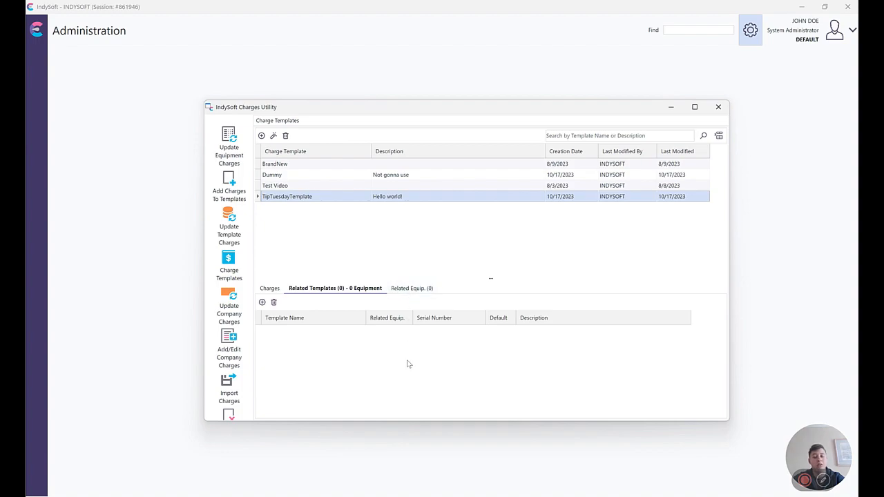
pyautogui.click(408, 289)
pyautogui.click(347, 289)
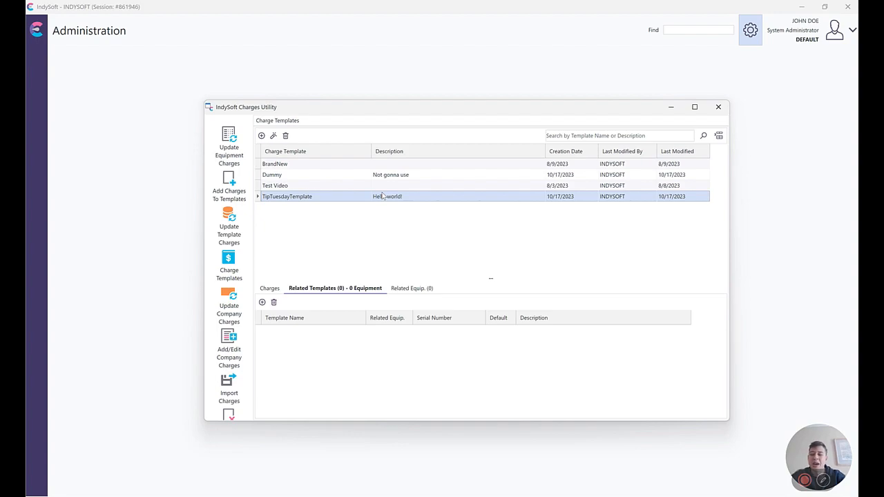
# Step: View the equipment templates available for TipTuesdayTemplate, listing all approval statuses, and cancel the selection
pyautogui.click(263, 303)
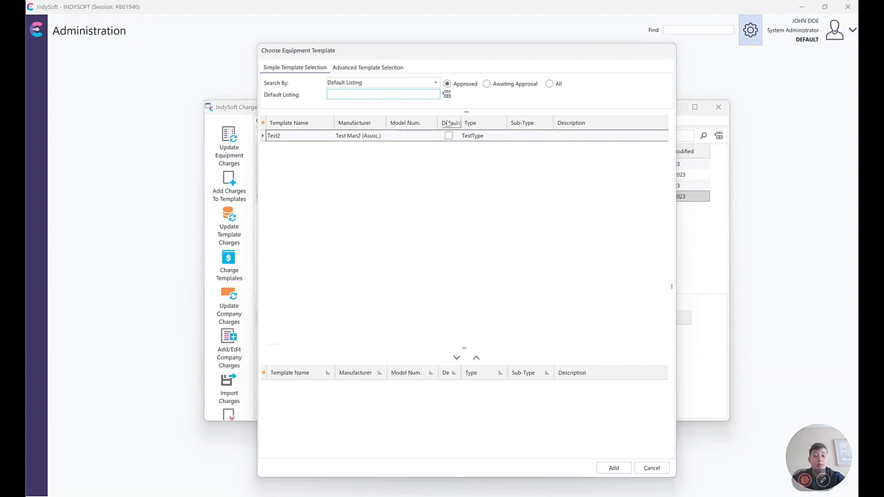
pyautogui.click(549, 83)
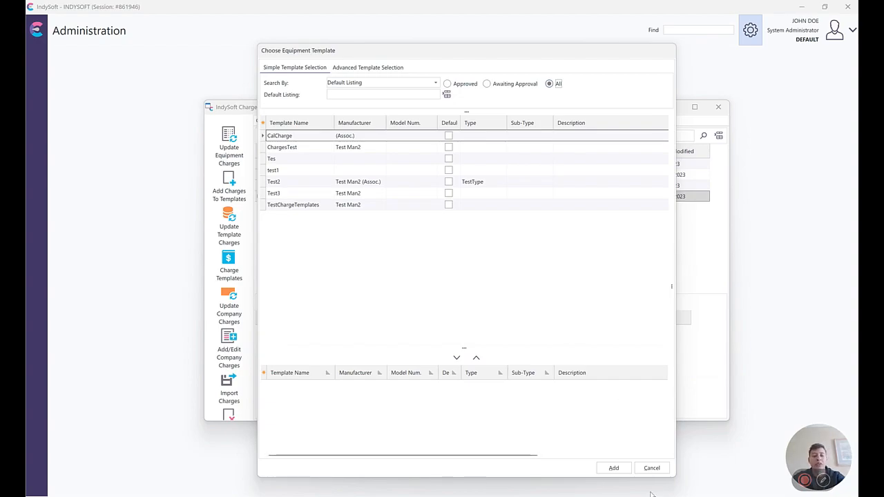
pyautogui.click(651, 468)
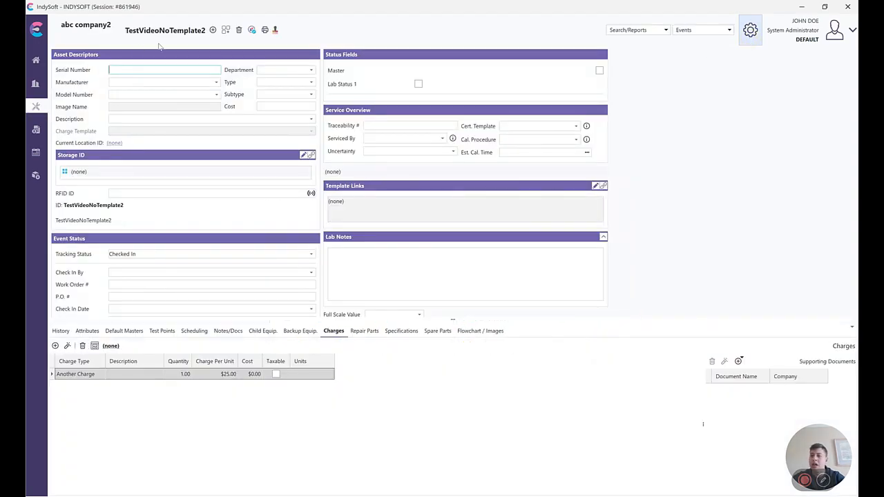
# Step: Switch from the TestVideoNoTemplate2 equipment record to the TestVideo1 record
pyautogui.click(195, 32)
pyautogui.doubleClick(296, 166)
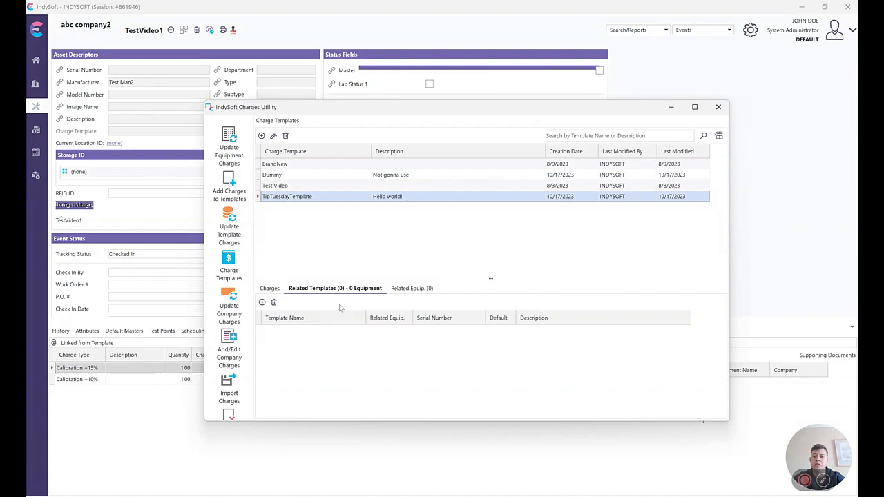
# Step: Relate the equipment templates TestChargeTemplates and Tes to the TipTuesdayTemplate charge template
pyautogui.click(262, 303)
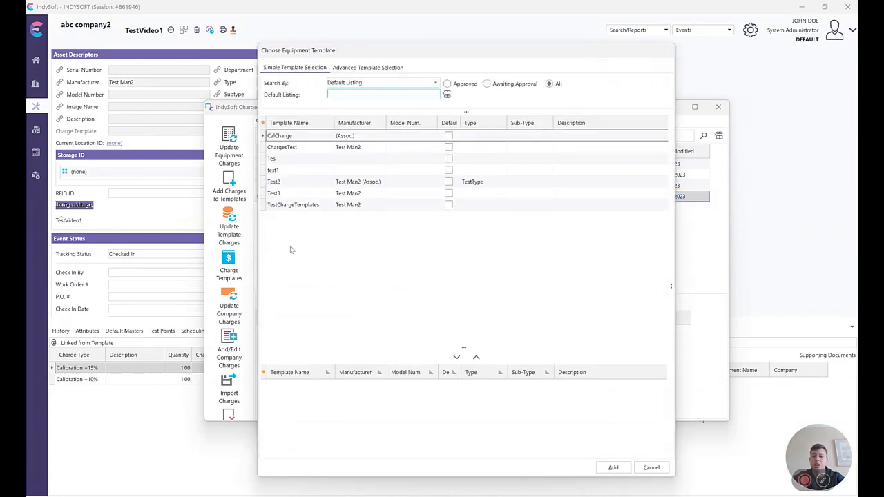
pyautogui.click(349, 205)
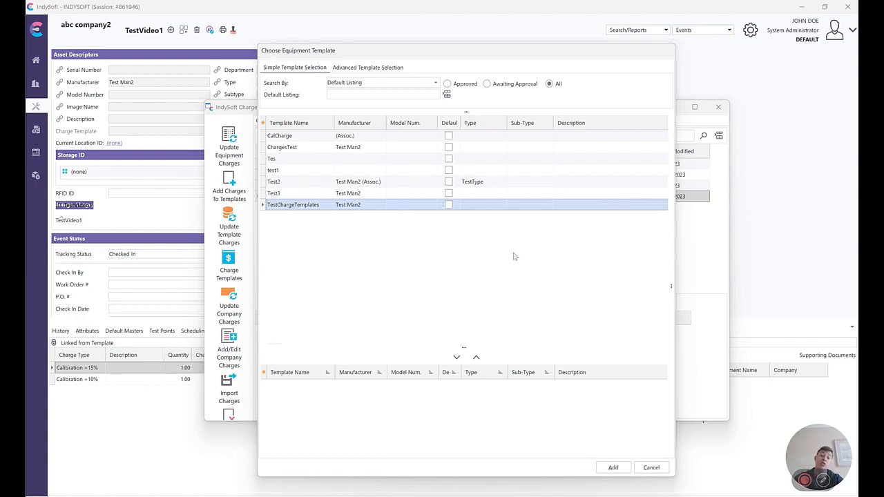
pyautogui.click(457, 357)
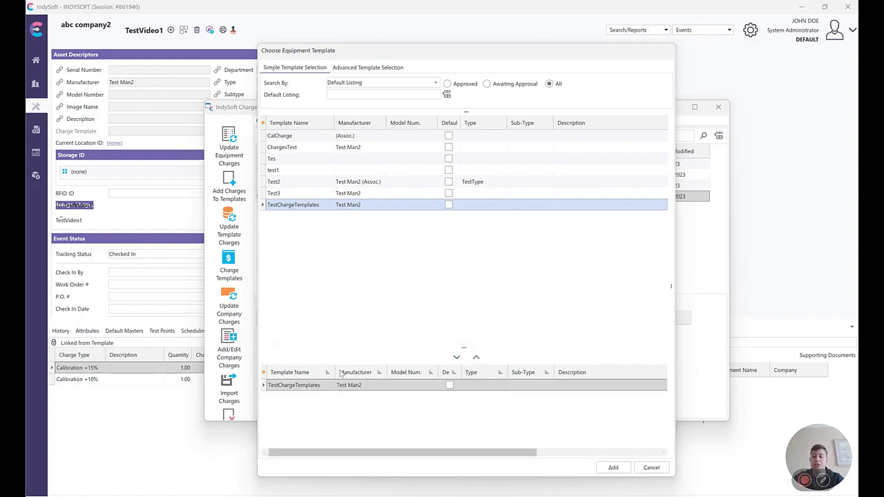
pyautogui.click(328, 315)
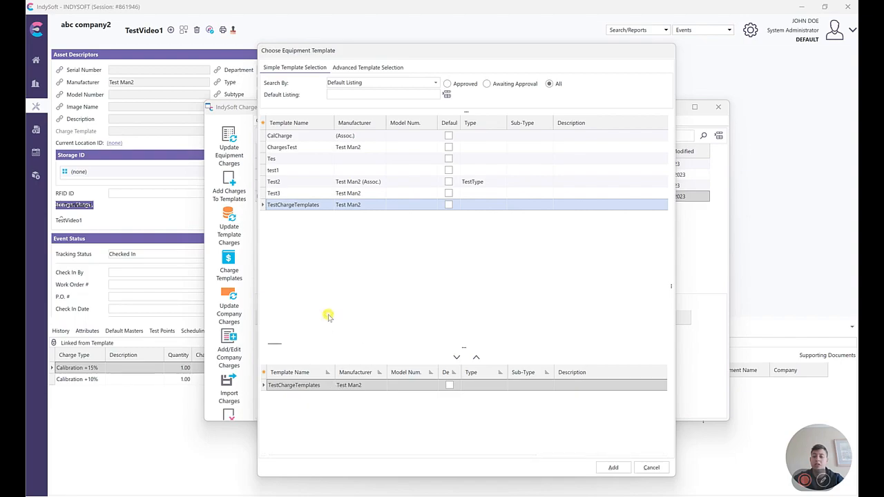
pyautogui.click(304, 158)
pyautogui.click(457, 357)
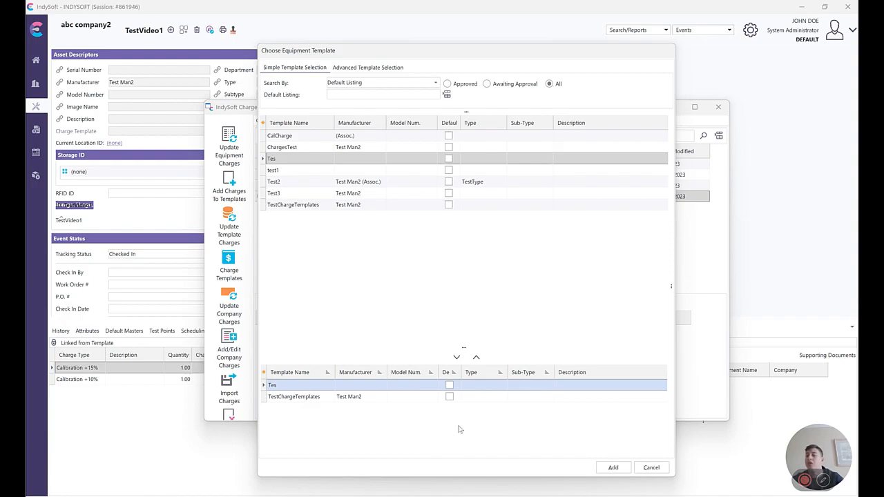
pyautogui.click(611, 468)
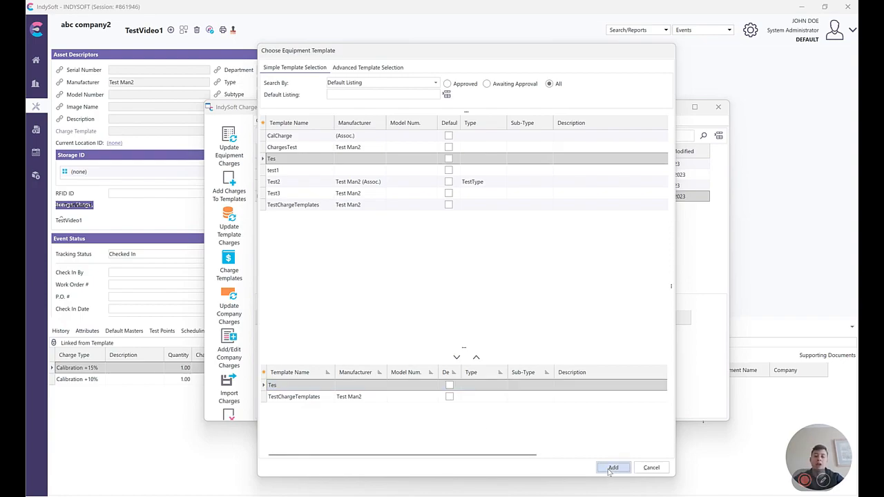
# Step: Switch from the TestVideo1 equipment record to the TestVideo3 record
pyautogui.click(405, 345)
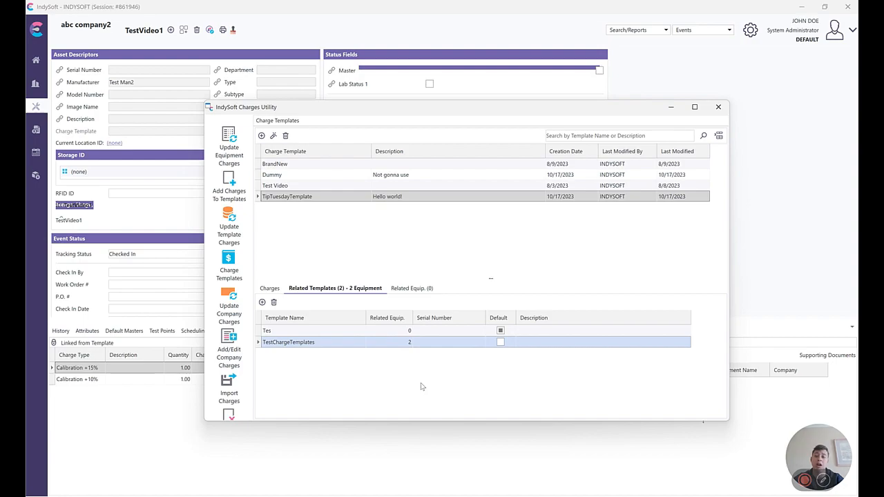
pyautogui.click(136, 31)
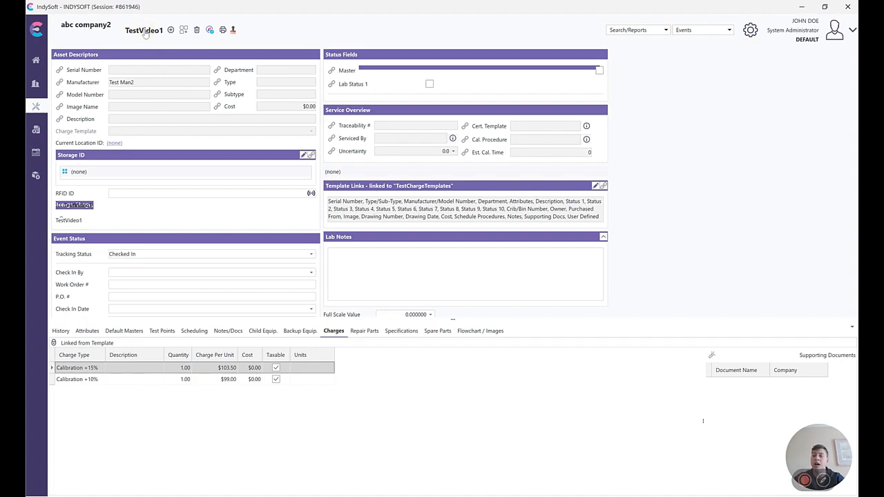
pyautogui.click(135, 32)
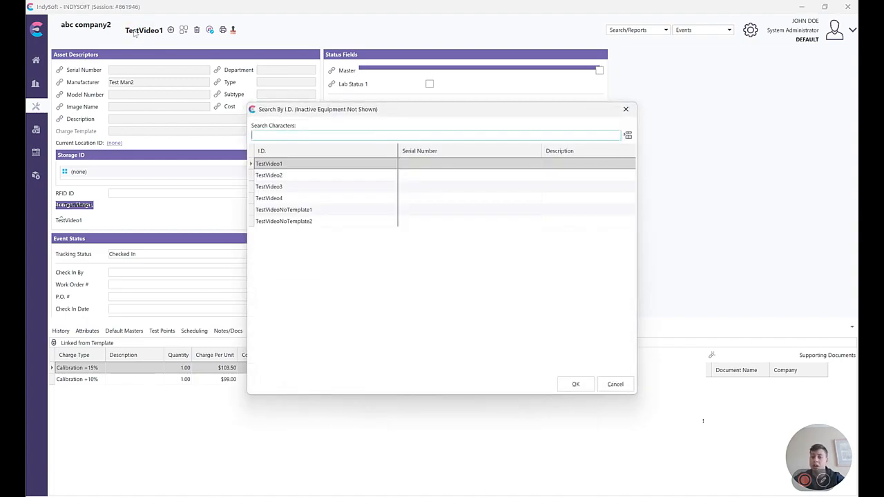
pyautogui.click(287, 198)
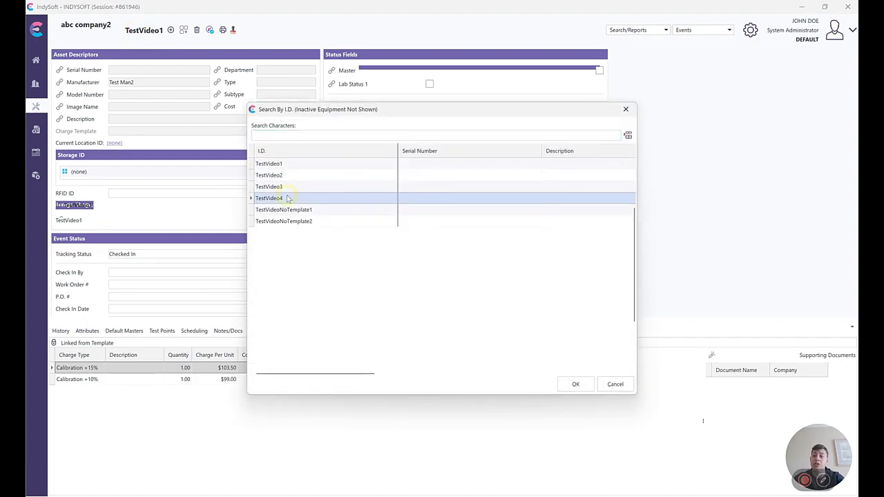
pyautogui.click(285, 189)
pyautogui.click(576, 388)
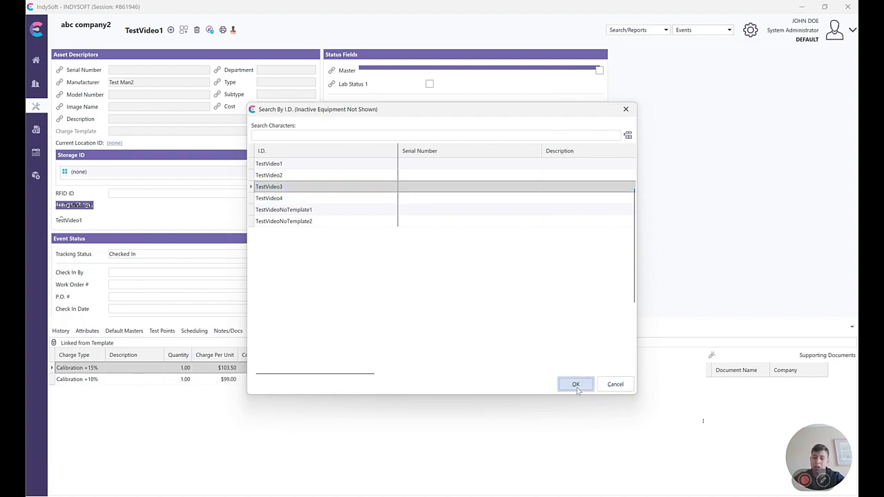
# Step: Enable the Charges link between TestVideo3 and its equipment template TestChargeTemplates
pyautogui.click(602, 186)
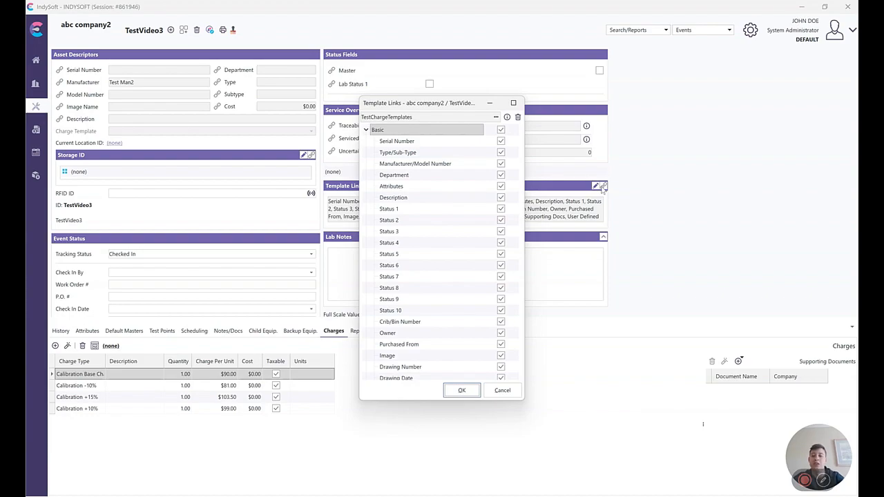
pyautogui.scroll(-10, 452, 271)
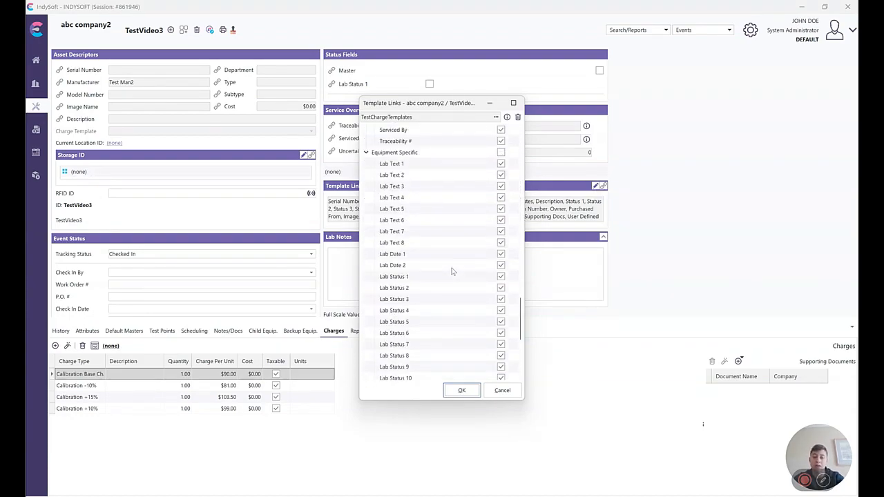
pyautogui.scroll(-5, 492, 212)
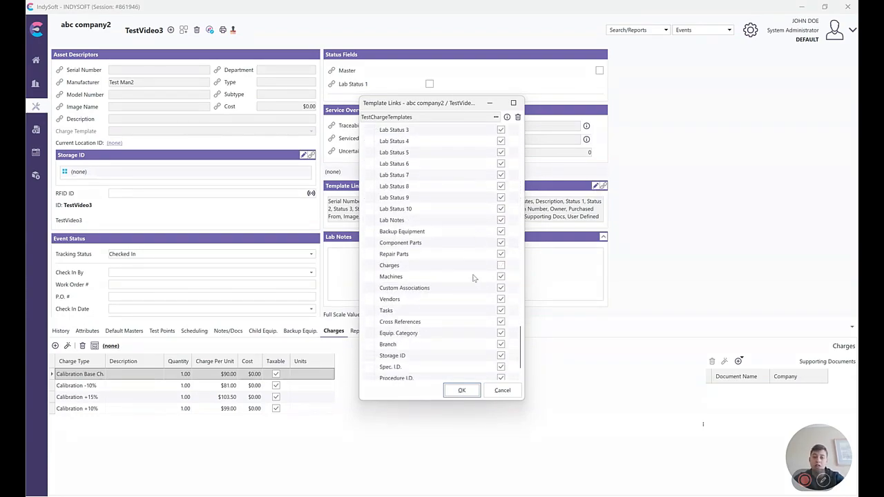
pyautogui.click(501, 267)
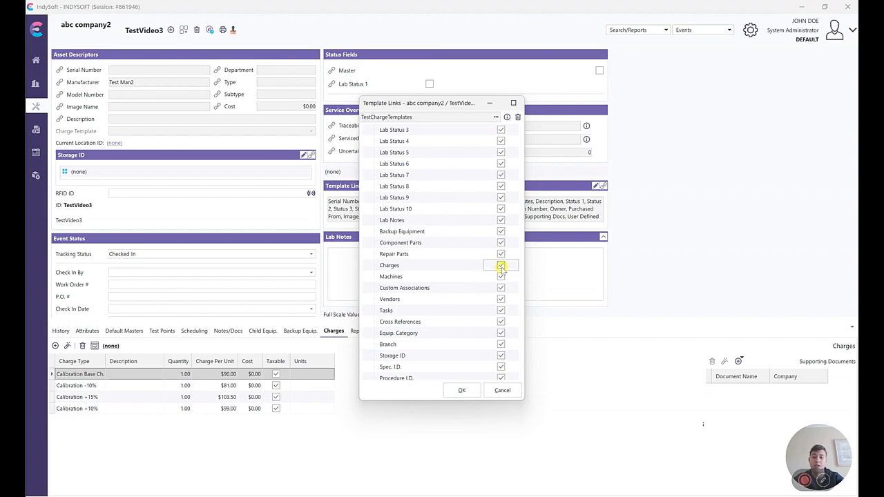
pyautogui.click(462, 391)
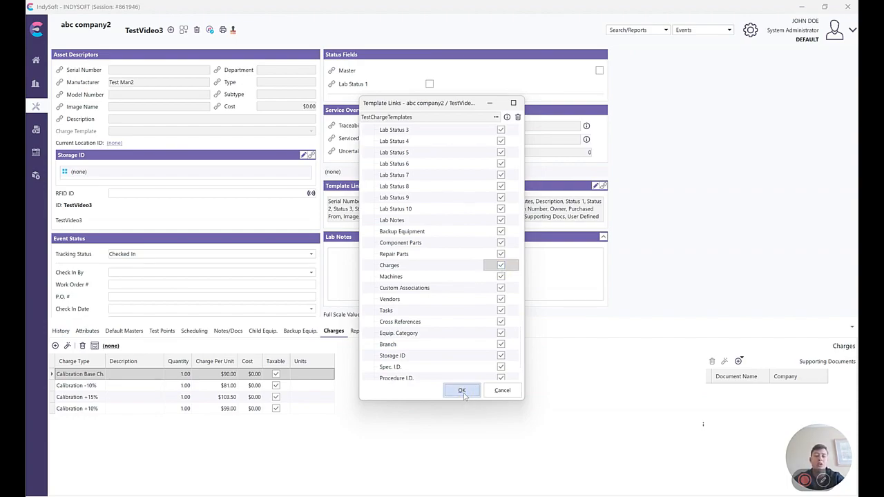
# Step: Switch to the TestVideo4 record and enable its Charges link to the TestChargeTemplates equipment template
pyautogui.click(135, 31)
pyautogui.doubleClick(340, 196)
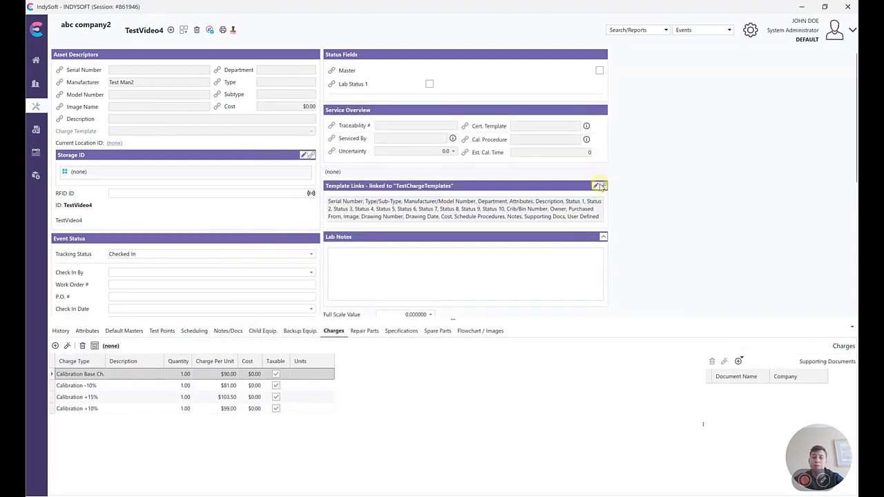
pyautogui.click(603, 186)
pyautogui.click(500, 242)
pyautogui.click(459, 389)
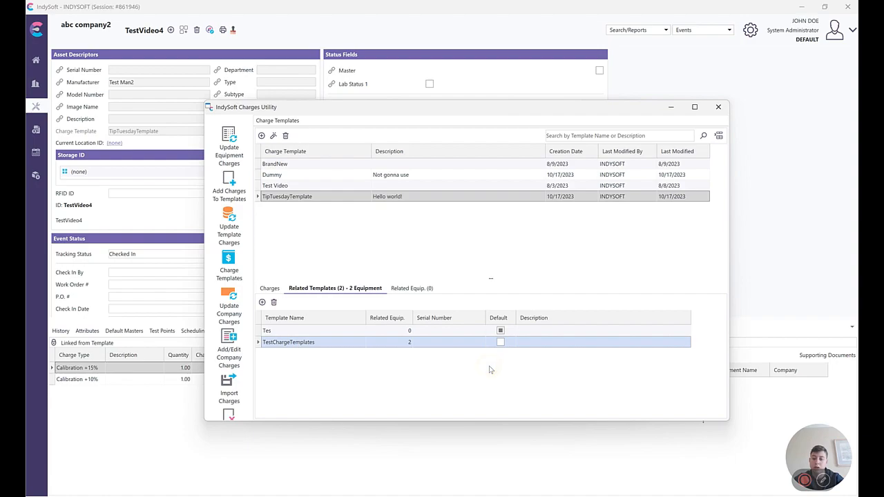
# Step: Refresh TipTuesdayTemplate in the Charges Utility and check its related templates and directly related equipment
pyautogui.click(403, 197)
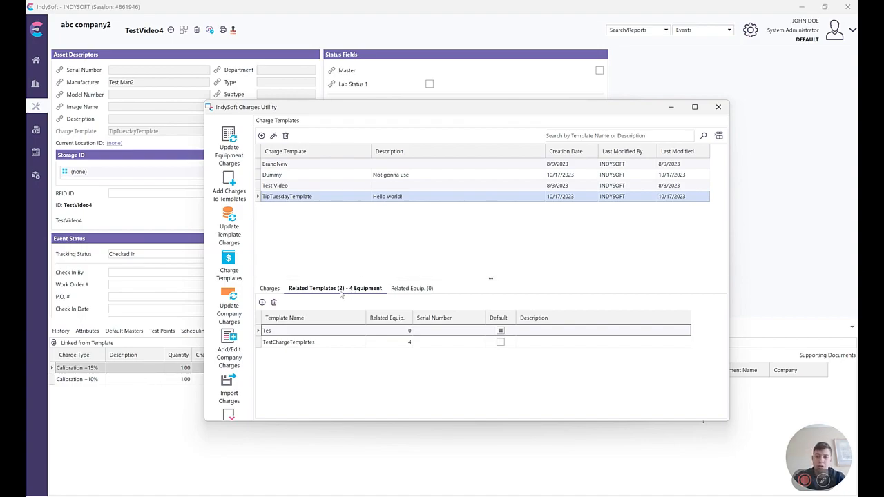
pyautogui.click(392, 289)
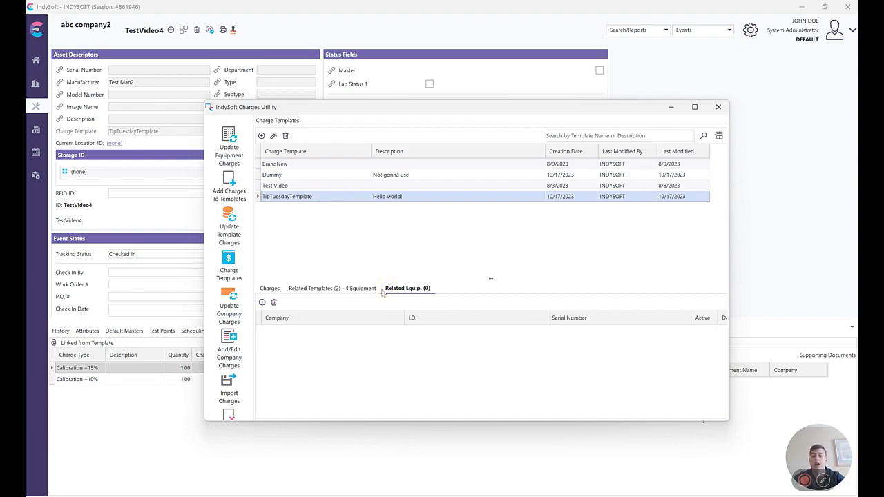
pyautogui.click(261, 302)
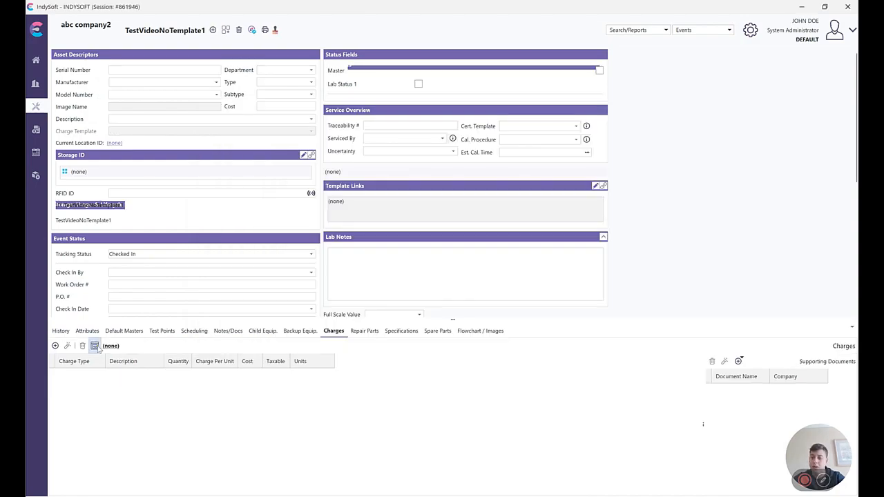
# Step: From TestVideoNoTemplate1's charge templates, relate abc company2's equipment TestVideoNoTemplate1 and TestVideoNoTemplate2 to the BrandNew charge template
pyautogui.click(94, 346)
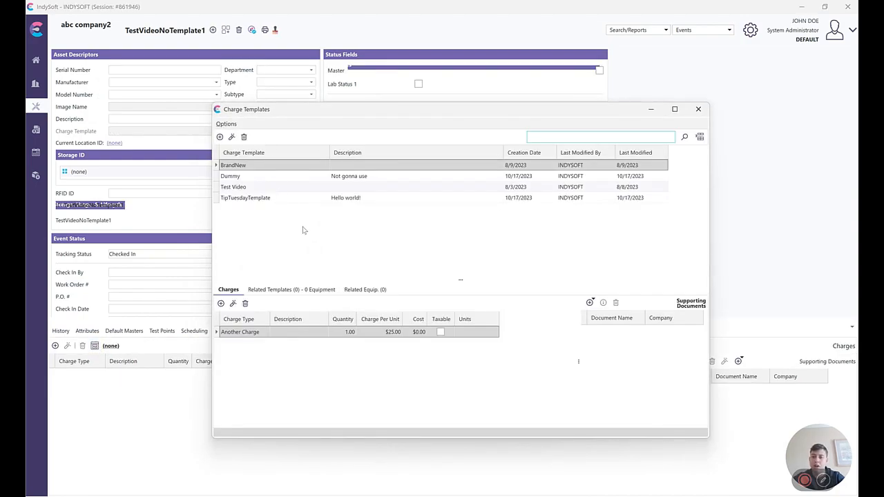
pyautogui.click(360, 289)
pyautogui.click(220, 304)
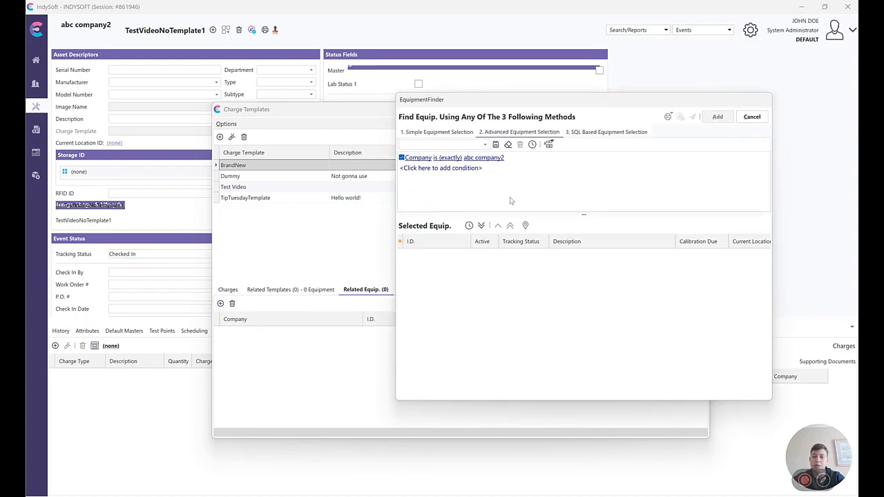
pyautogui.click(481, 226)
pyautogui.click(452, 266)
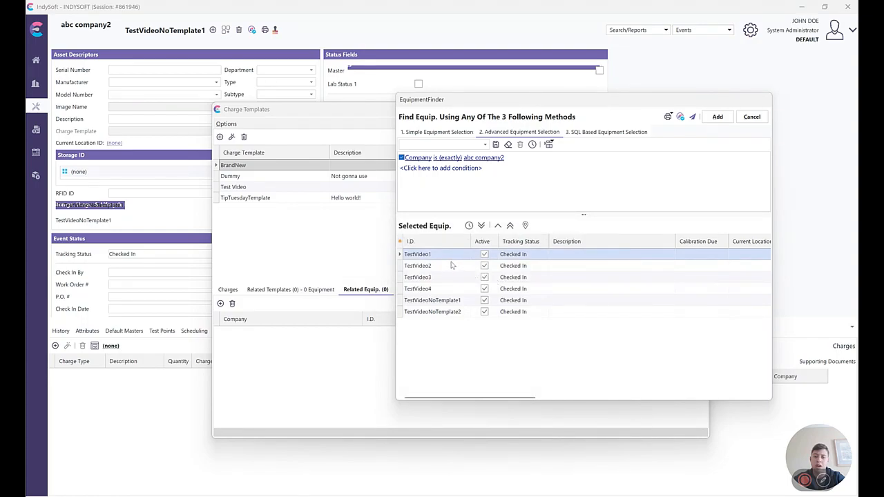
pyautogui.click(497, 226)
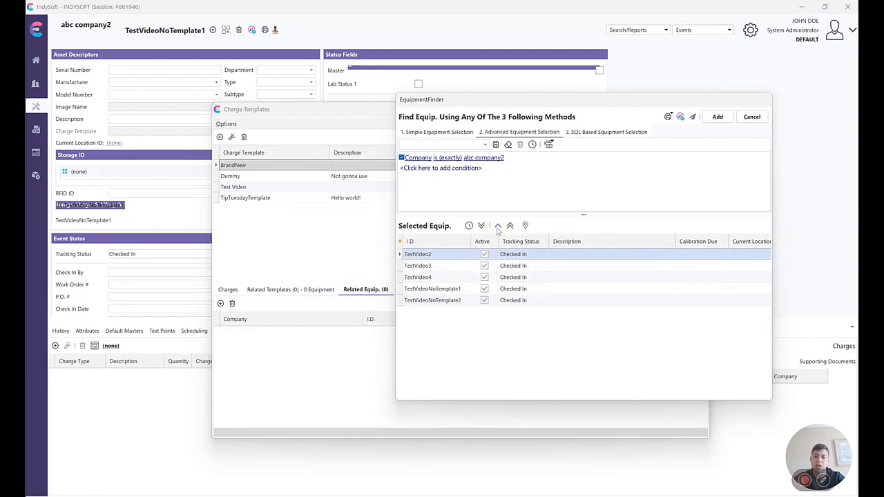
pyautogui.click(498, 227)
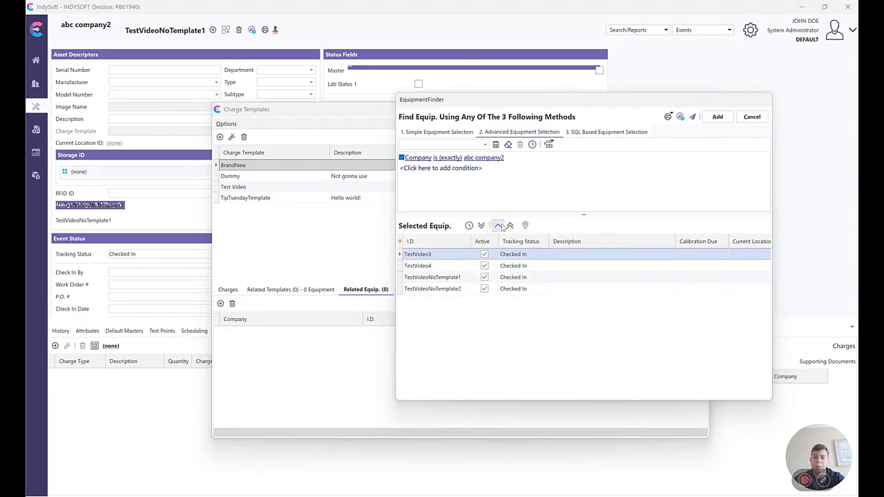
pyautogui.click(498, 226)
pyautogui.click(498, 226)
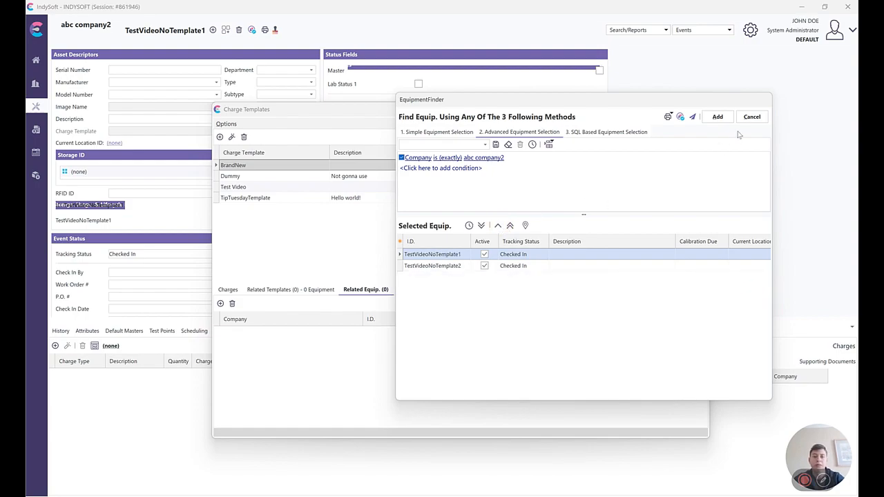
pyautogui.click(718, 117)
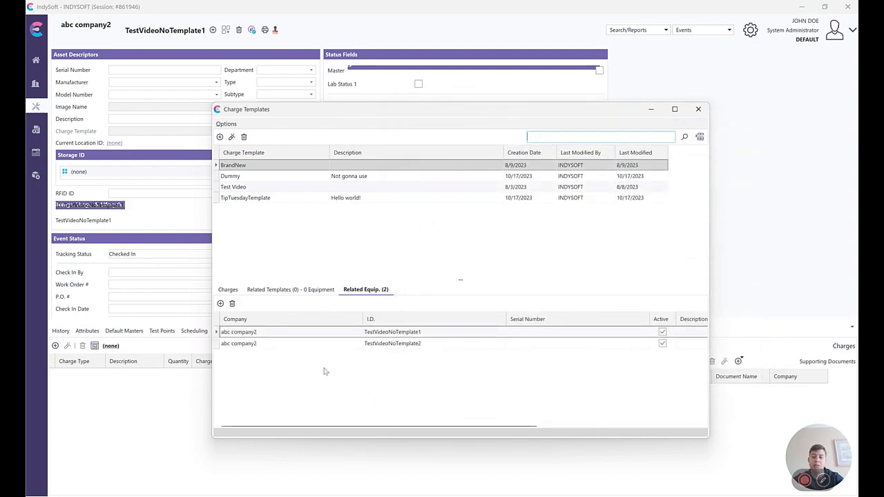
# Step: Relate TestVideo3 and TestVideo4 to the BrandNew charge template as well, breaking their charges-level equipment template links
pyautogui.click(220, 303)
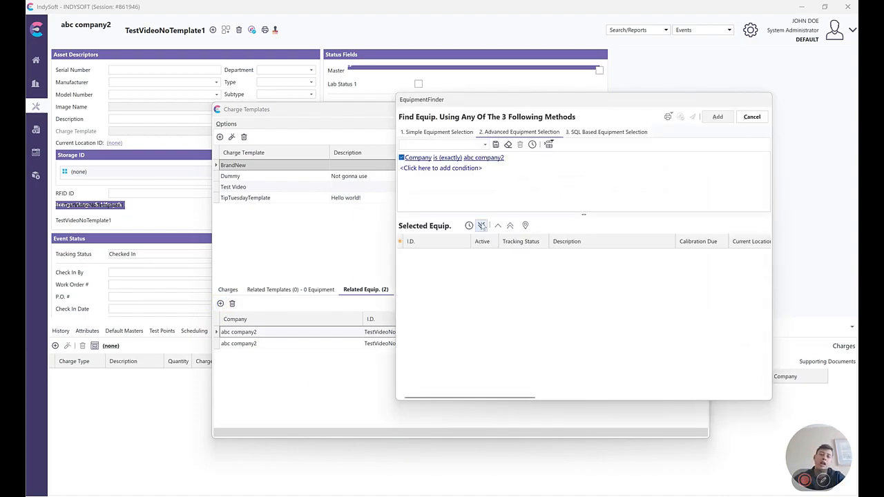
pyautogui.click(481, 225)
pyautogui.click(445, 266)
pyautogui.click(451, 302)
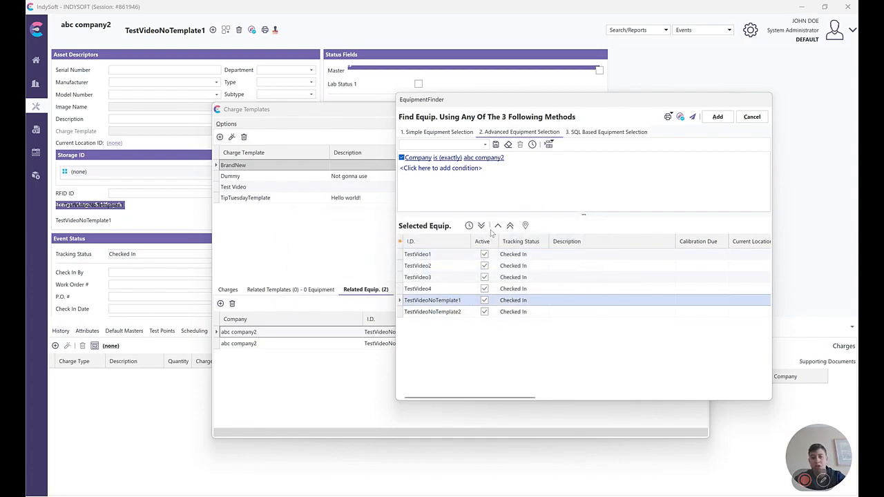
pyautogui.click(497, 226)
pyautogui.click(465, 308)
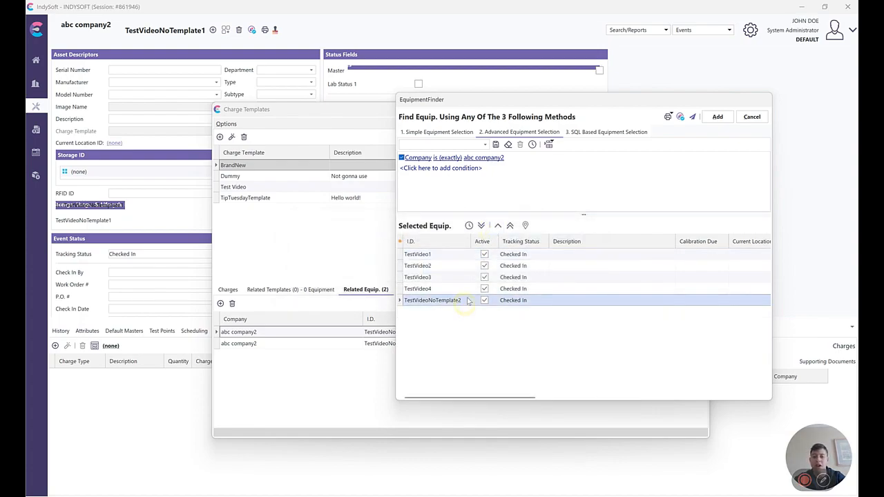
pyautogui.click(497, 226)
pyautogui.click(497, 225)
pyautogui.click(497, 226)
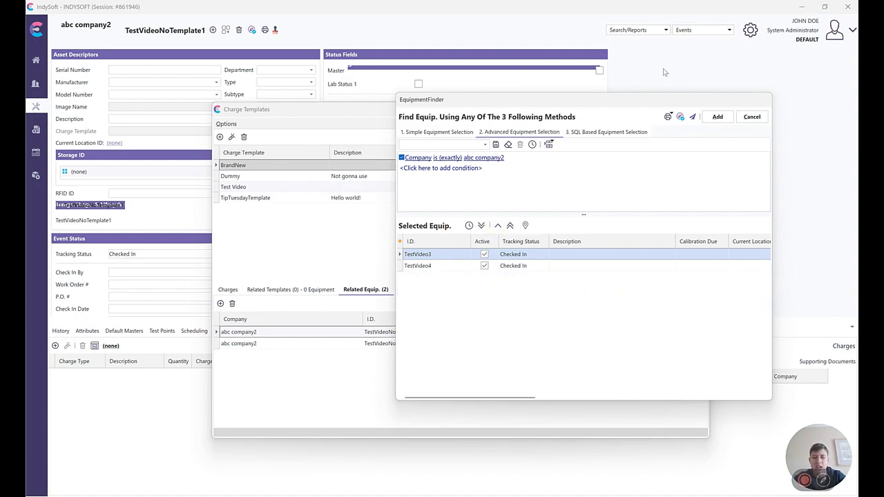
pyautogui.moveTo(606, 101); pyautogui.dragTo(503, 105)
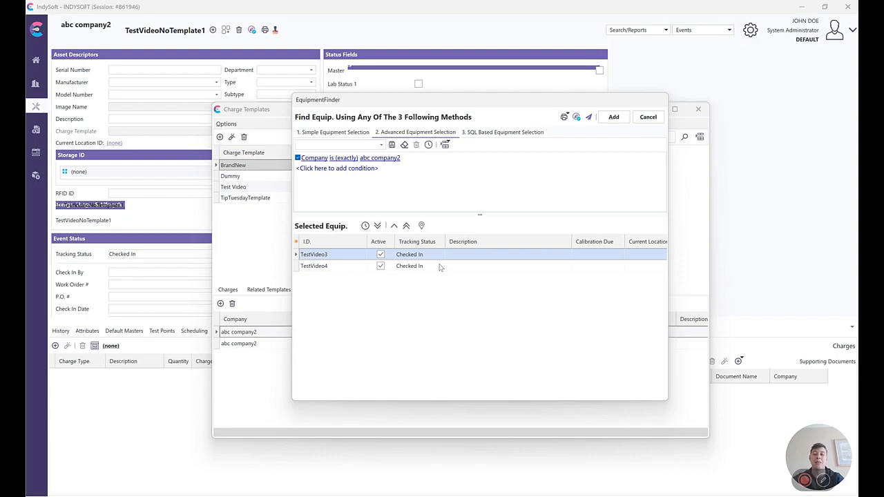
pyautogui.click(613, 118)
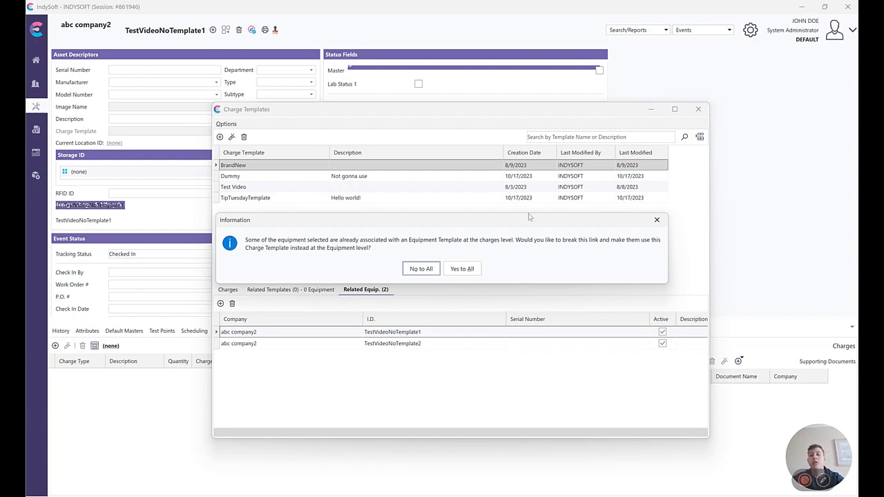
pyautogui.click(472, 269)
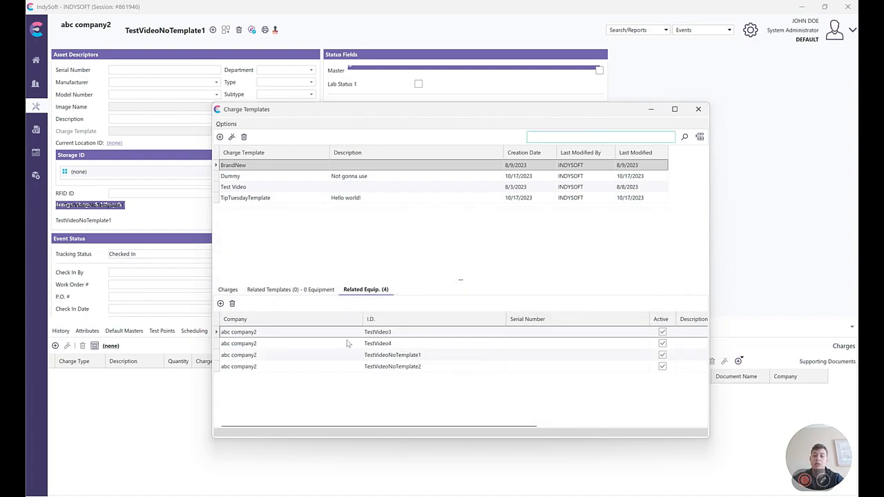
# Step: Compare the related templates and related equipment of the BrandNew and TipTuesdayTemplate charge templates
pyautogui.click(283, 165)
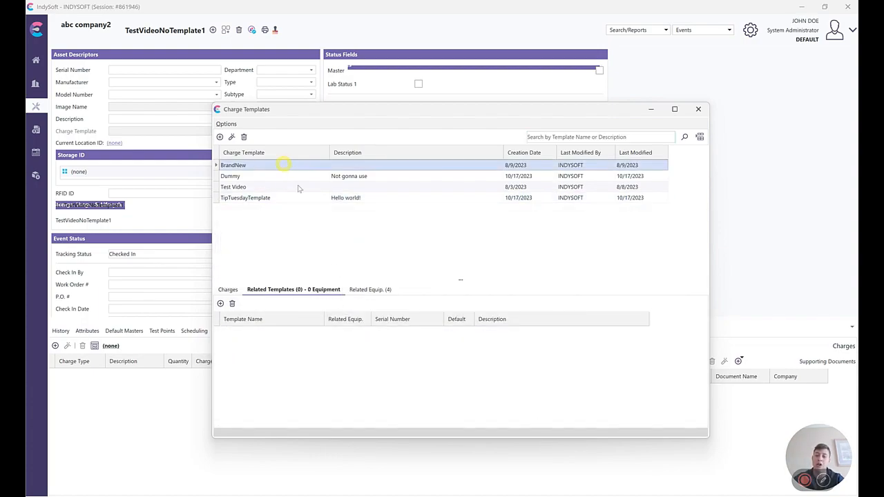
pyautogui.click(360, 290)
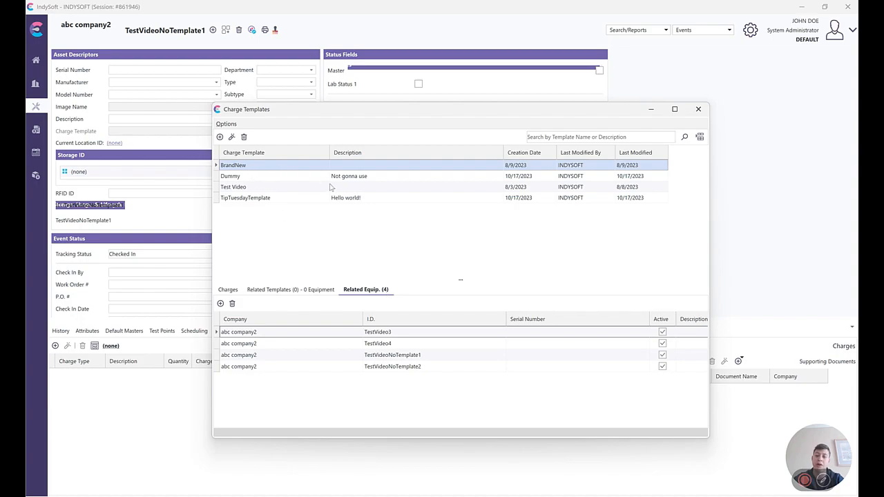
pyautogui.click(307, 197)
pyautogui.click(312, 290)
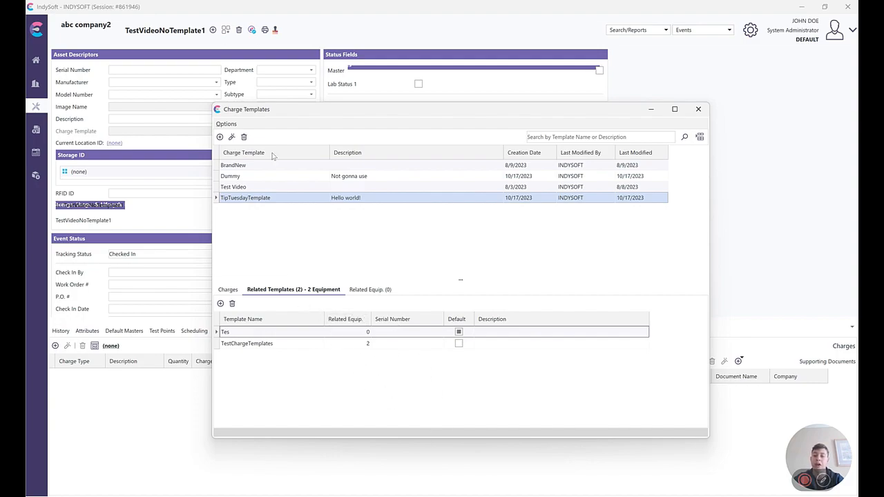
pyautogui.click(247, 169)
pyautogui.click(365, 289)
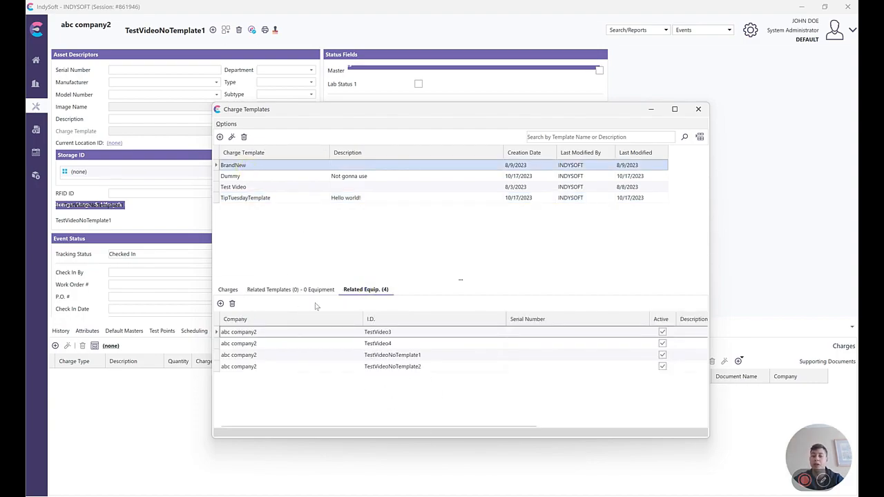
# Step: Close the charge templates list and compare how charges are linked on equipment TestVideo4 and TestVideo1
pyautogui.click(700, 112)
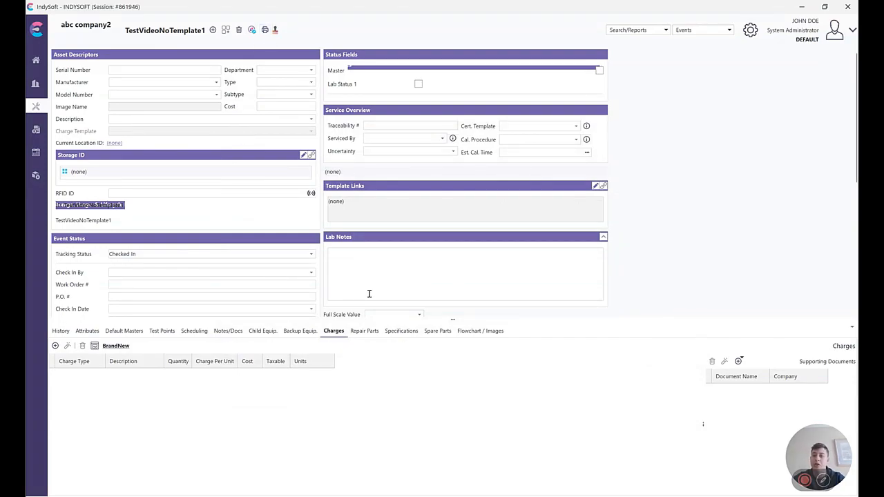
pyautogui.click(166, 32)
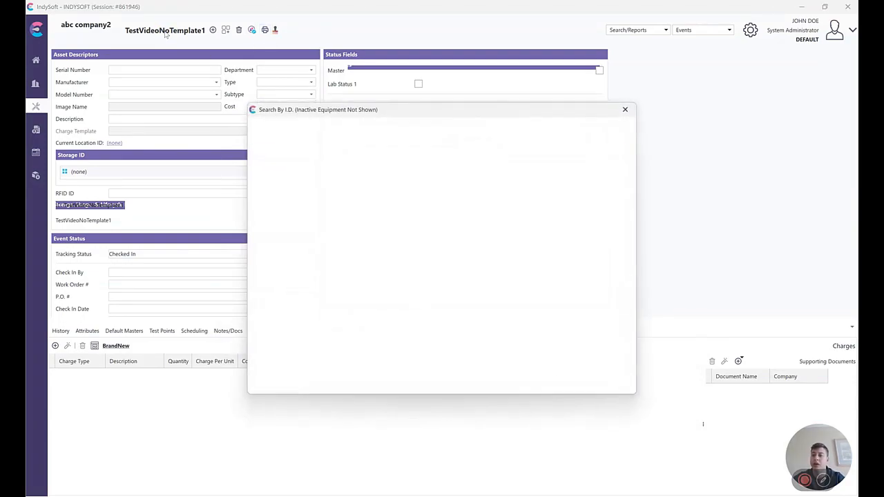
pyautogui.doubleClick(311, 198)
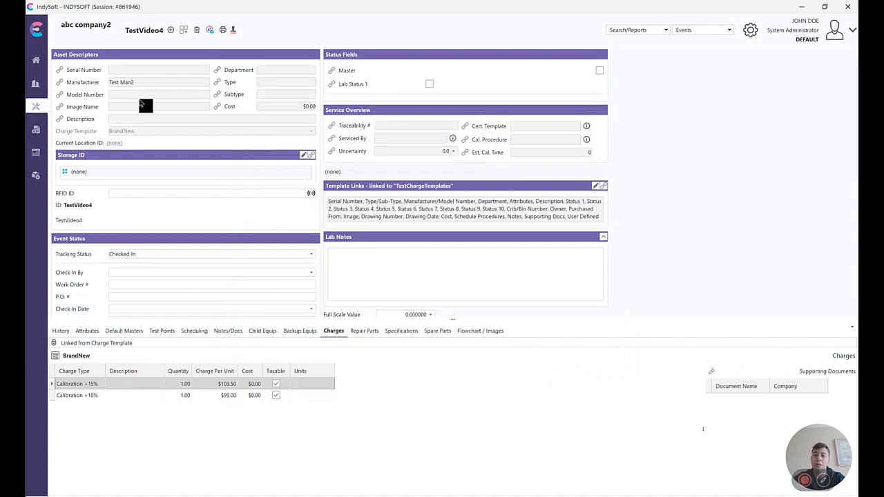
pyautogui.click(131, 31)
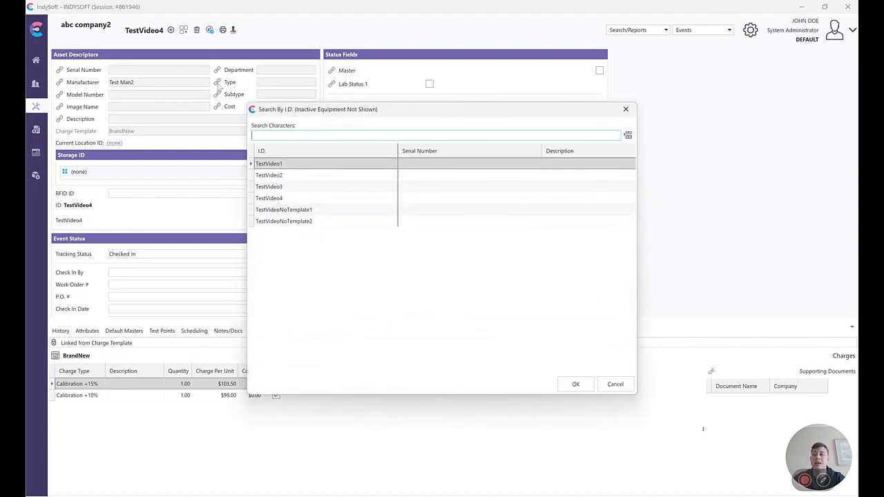
pyautogui.doubleClick(329, 167)
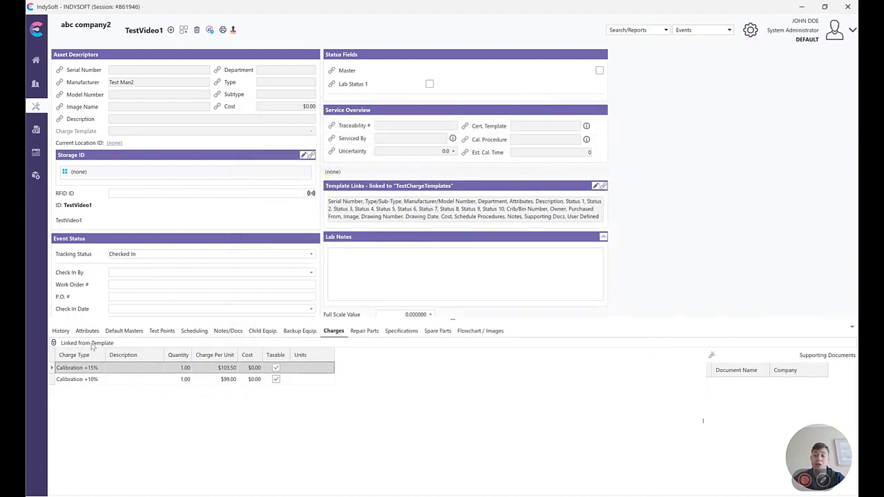
# Step: Reopen equipment TestVideo4 and examine the Charges entry in its template links without changing anything
pyautogui.click(149, 32)
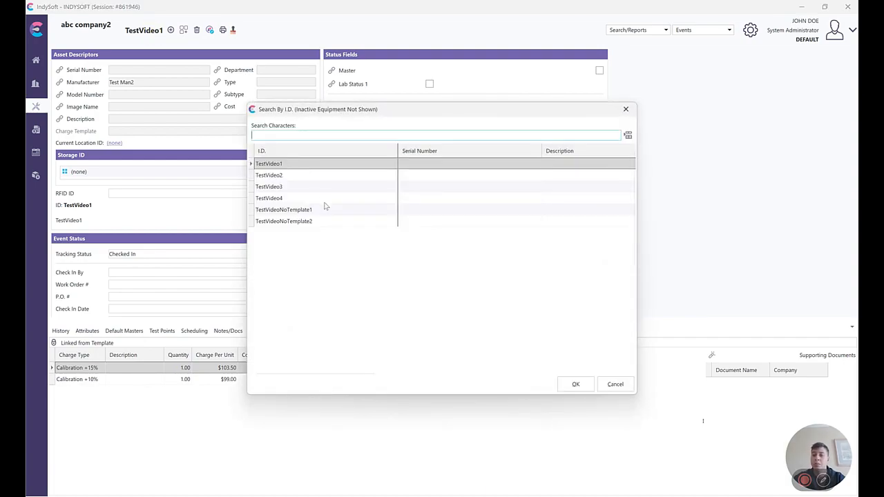
pyautogui.doubleClick(282, 198)
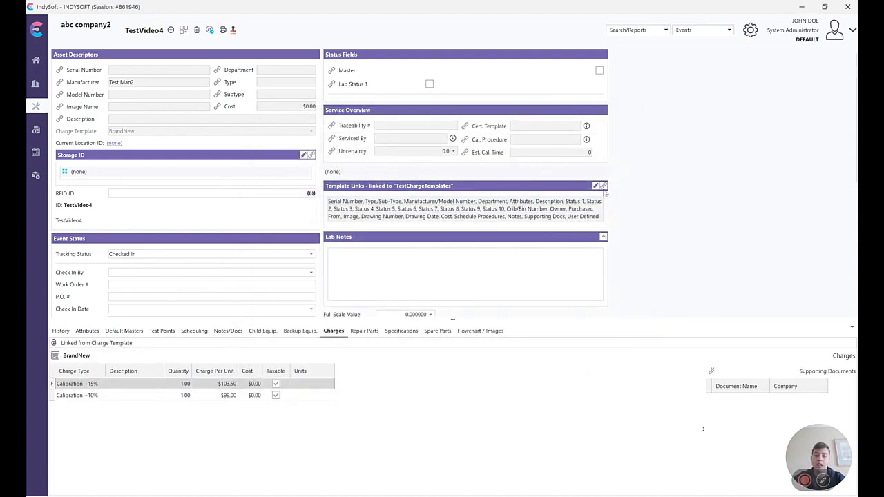
pyautogui.click(602, 185)
pyautogui.scroll(-10, 479, 245)
pyautogui.scroll(-8, 480, 245)
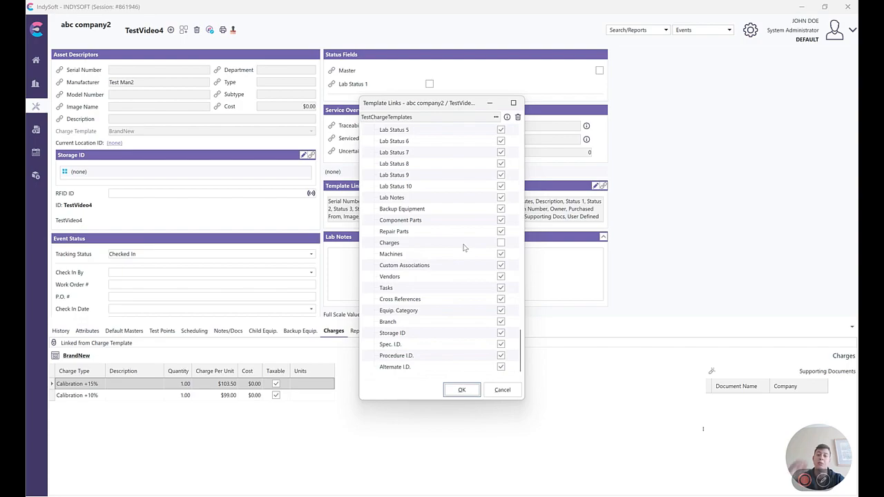
pyautogui.click(464, 247)
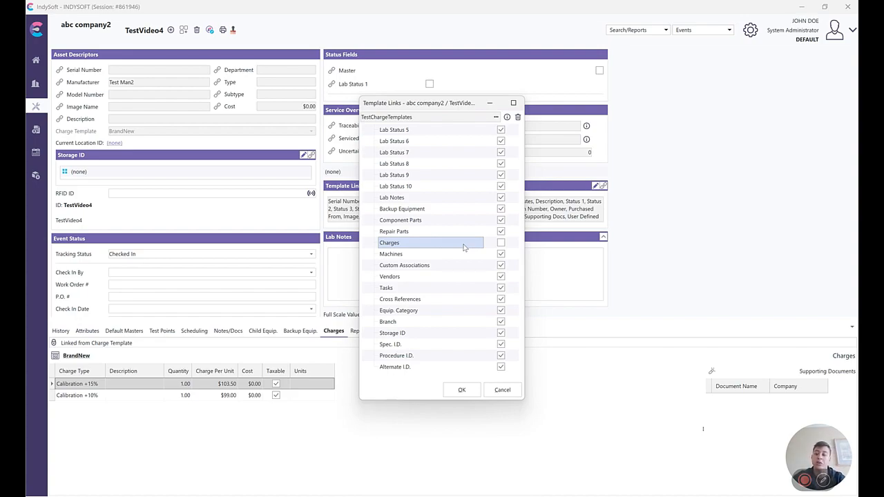
pyautogui.click(506, 392)
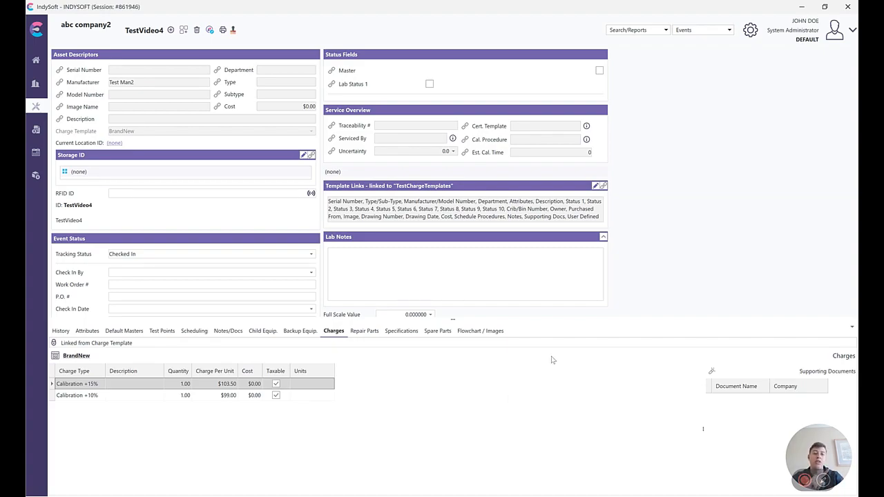
# Step: Return to the Charges Utility and review TipTuesdayTemplate's details, related templates and directly related equipment
pyautogui.click(750, 30)
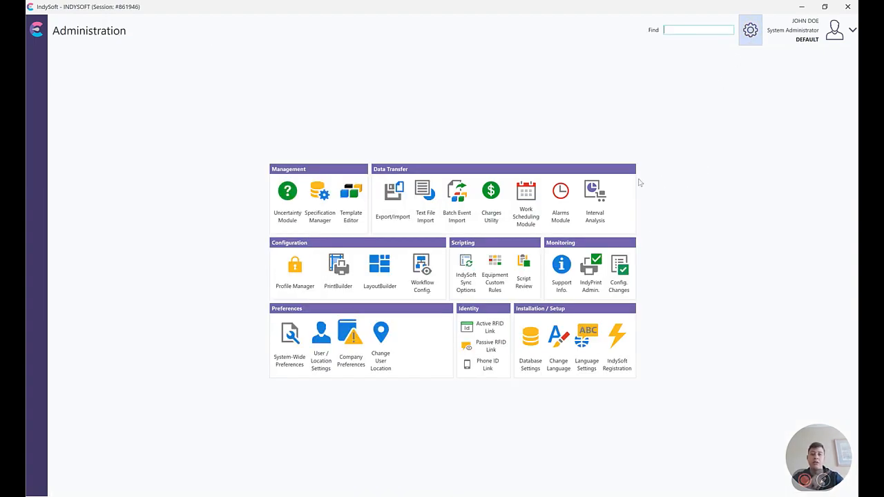
pyautogui.click(747, 29)
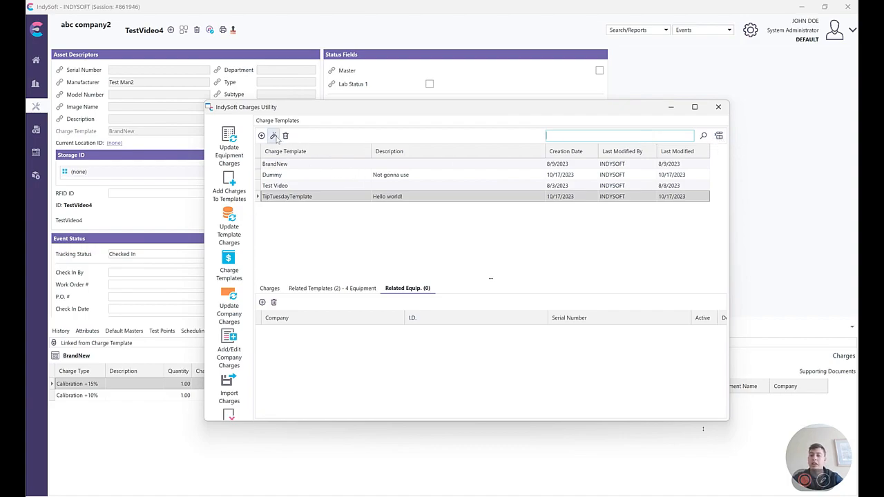
pyautogui.click(273, 136)
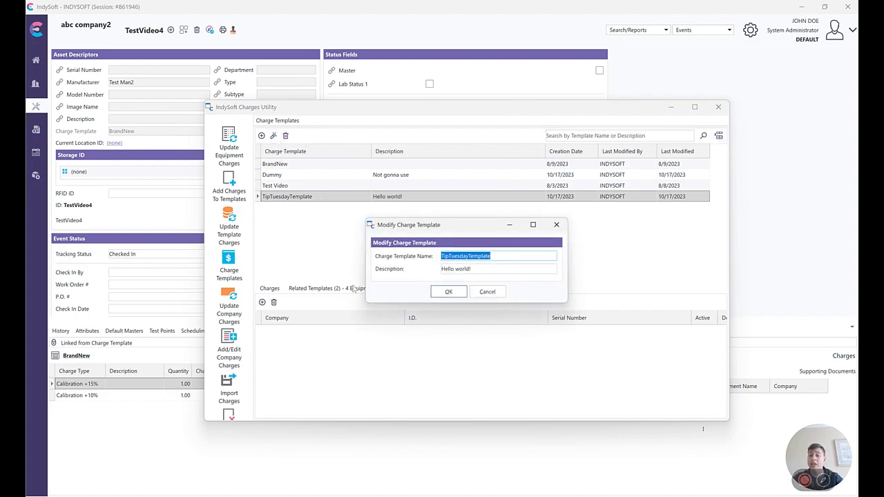
pyautogui.click(487, 291)
pyautogui.click(316, 288)
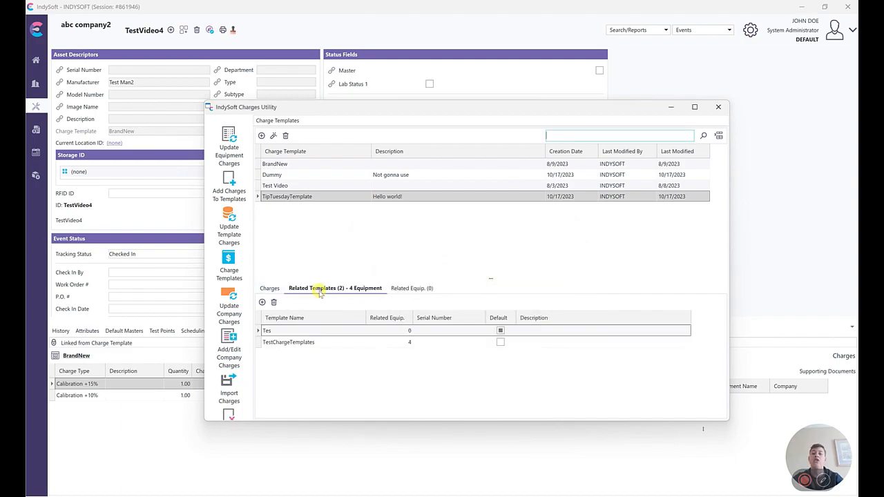
pyautogui.click(402, 288)
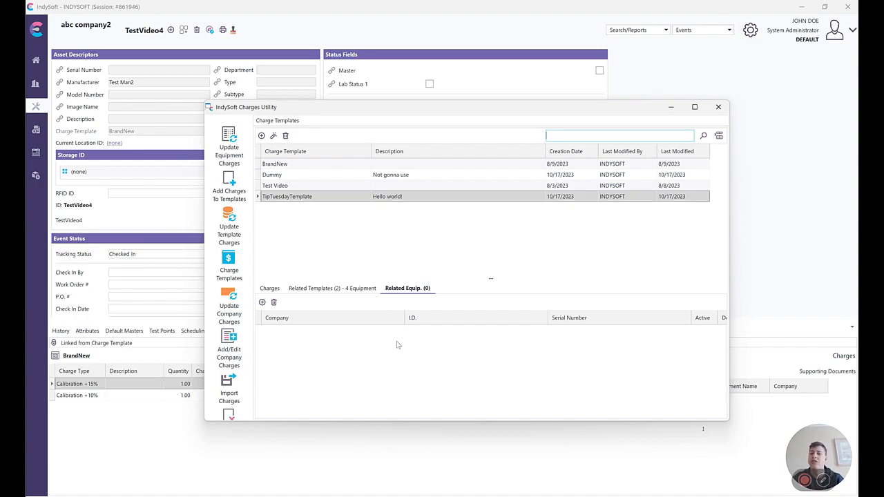
pyautogui.click(365, 289)
# Step: Remove all of abc company2's related equipment, from TestVideo3 through TestVideoNoTemplate2, from the BrandNew charge template
pyautogui.click(300, 167)
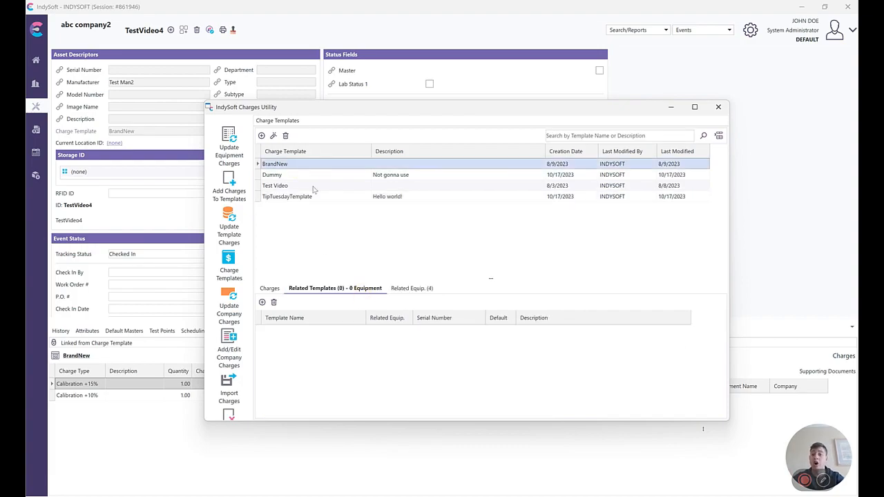
pyautogui.click(407, 288)
pyautogui.click(313, 332)
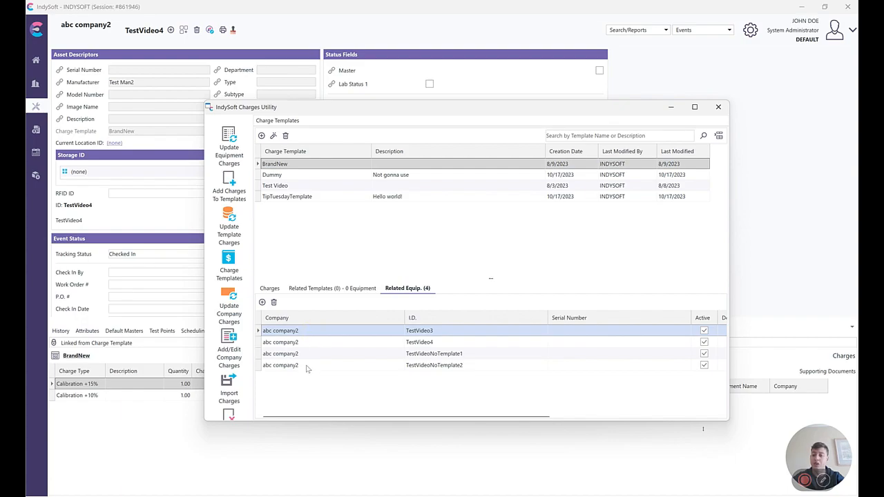
pyautogui.keyDown('shift'); pyautogui.click(307, 366); pyautogui.keyUp('shift')
pyautogui.click(274, 302)
pyautogui.press('Return')
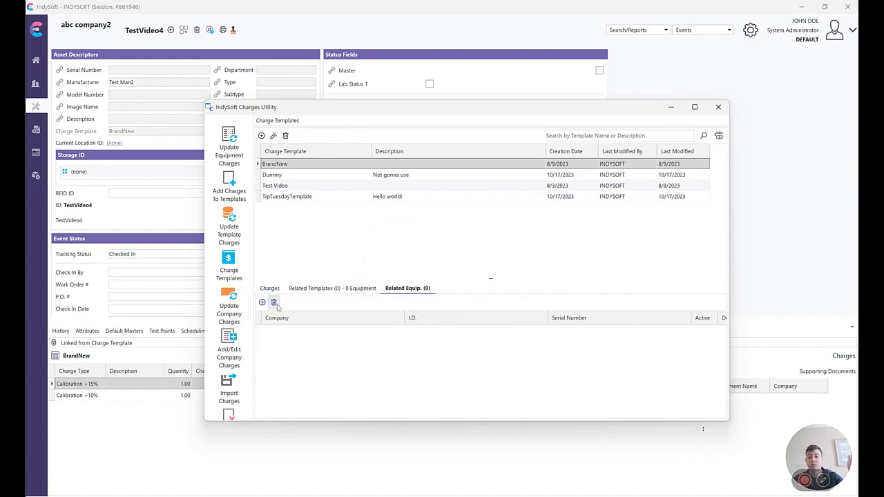